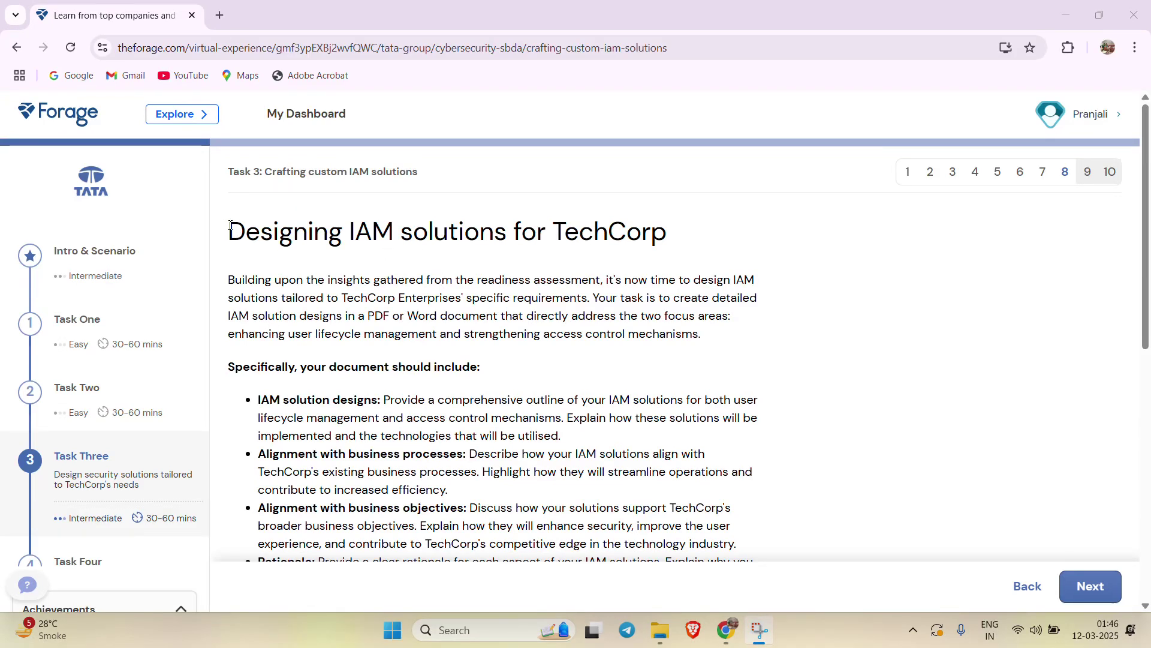
Highlight the 'Designing IAM solutions' heading and the description of the two focus areas
{"action": "left_click_drag", "start_coordinate": [231, 227], "coordinate": [699, 233]}
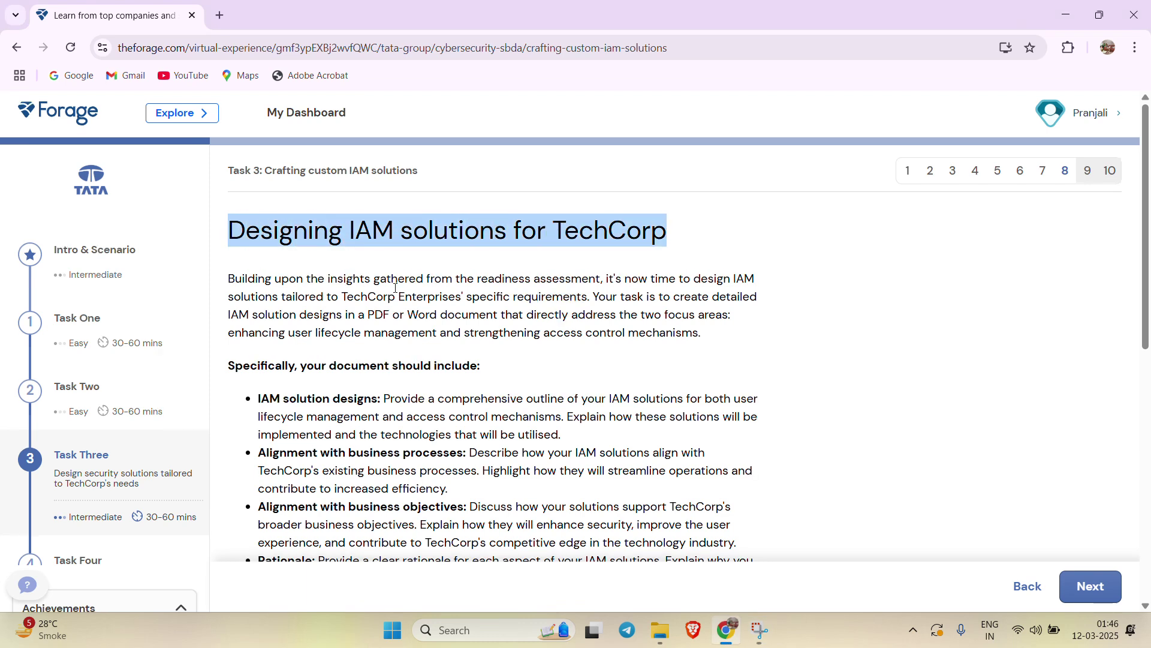
{"action": "scroll", "coordinate": [399, 287], "scroll_direction": "down", "scroll_amount": 1}
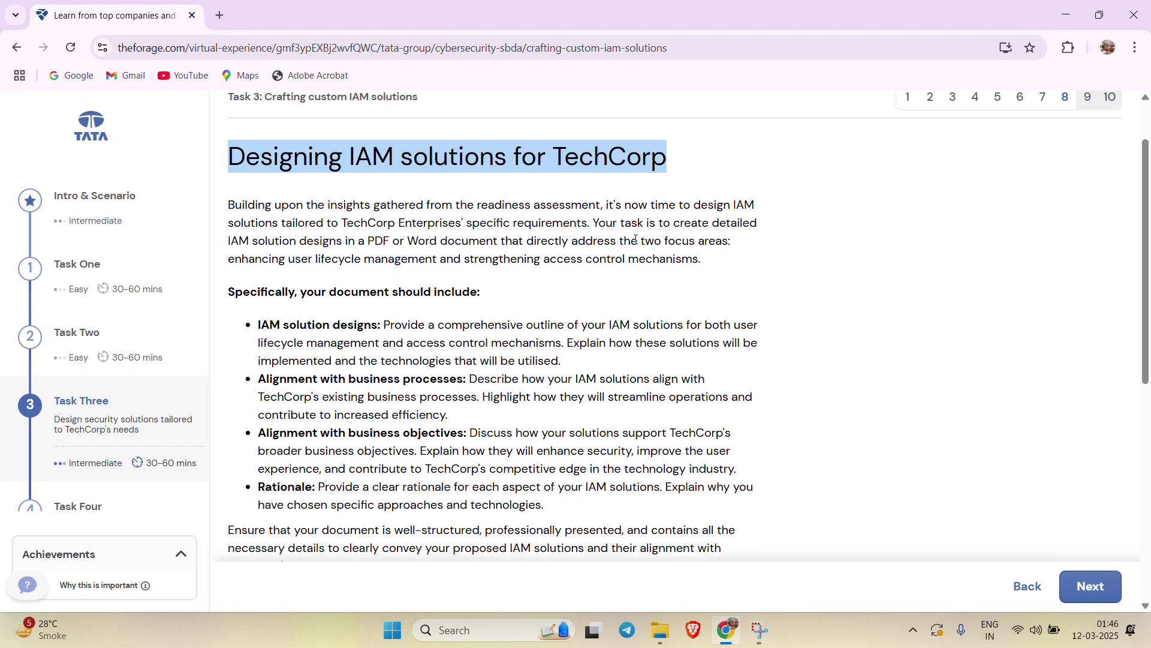
{"action": "left_click_drag", "start_coordinate": [641, 243], "coordinate": [731, 247]}
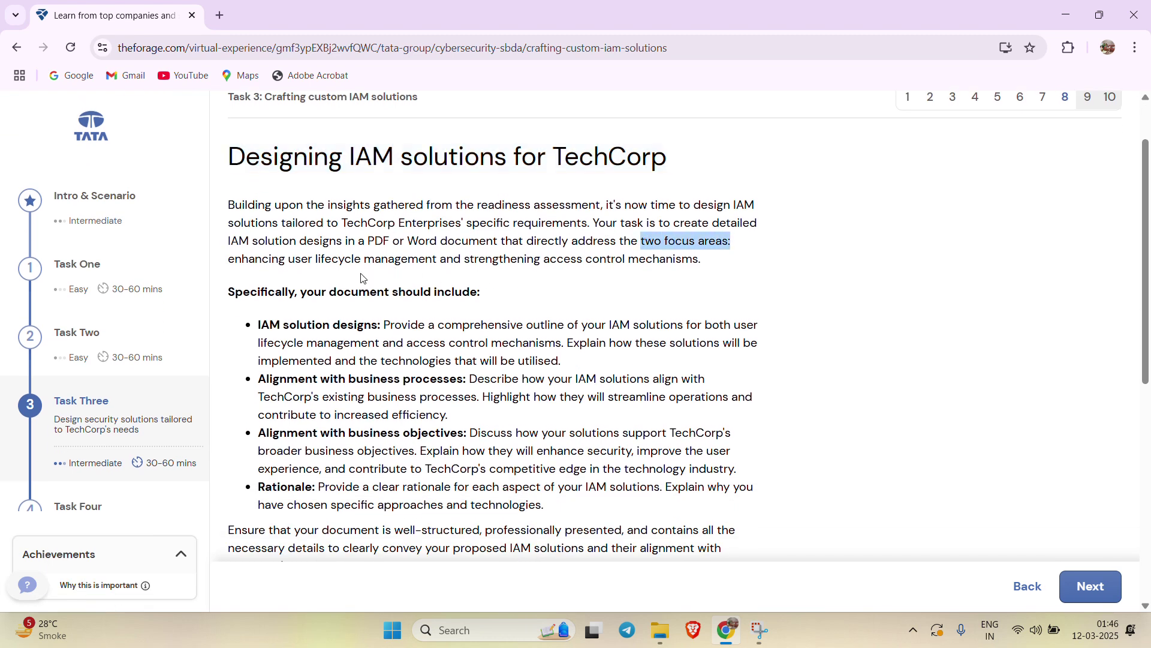
{"action": "left_click_drag", "start_coordinate": [230, 264], "coordinate": [717, 265]}
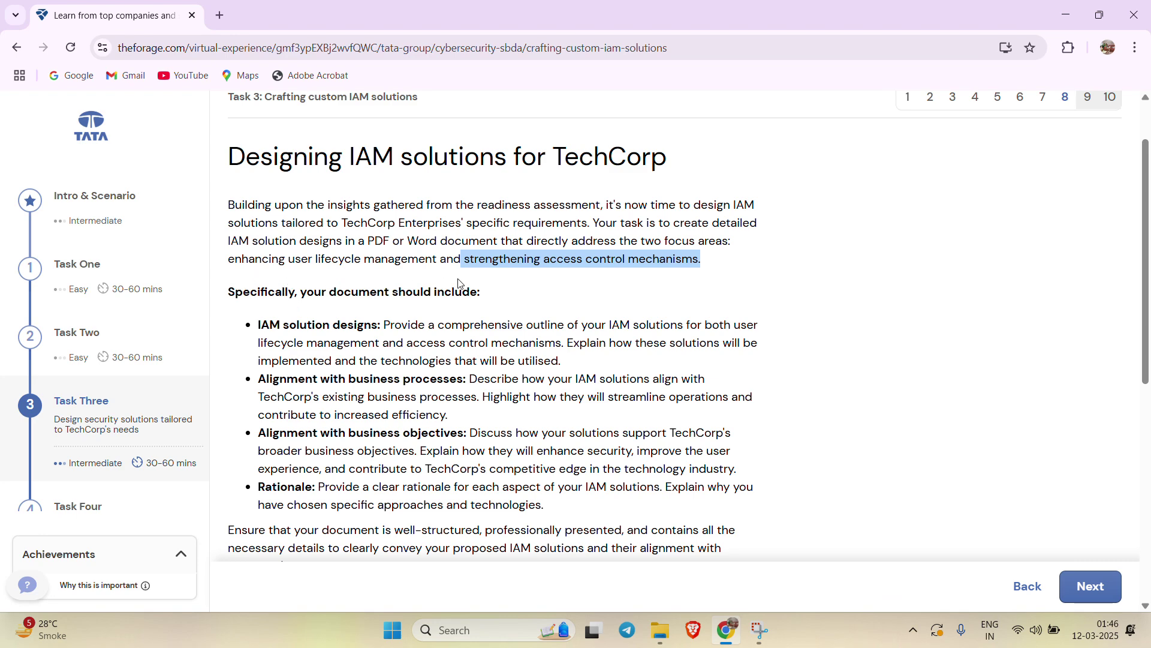
{"action": "scroll", "coordinate": [460, 283], "scroll_direction": "down", "scroll_amount": 2}
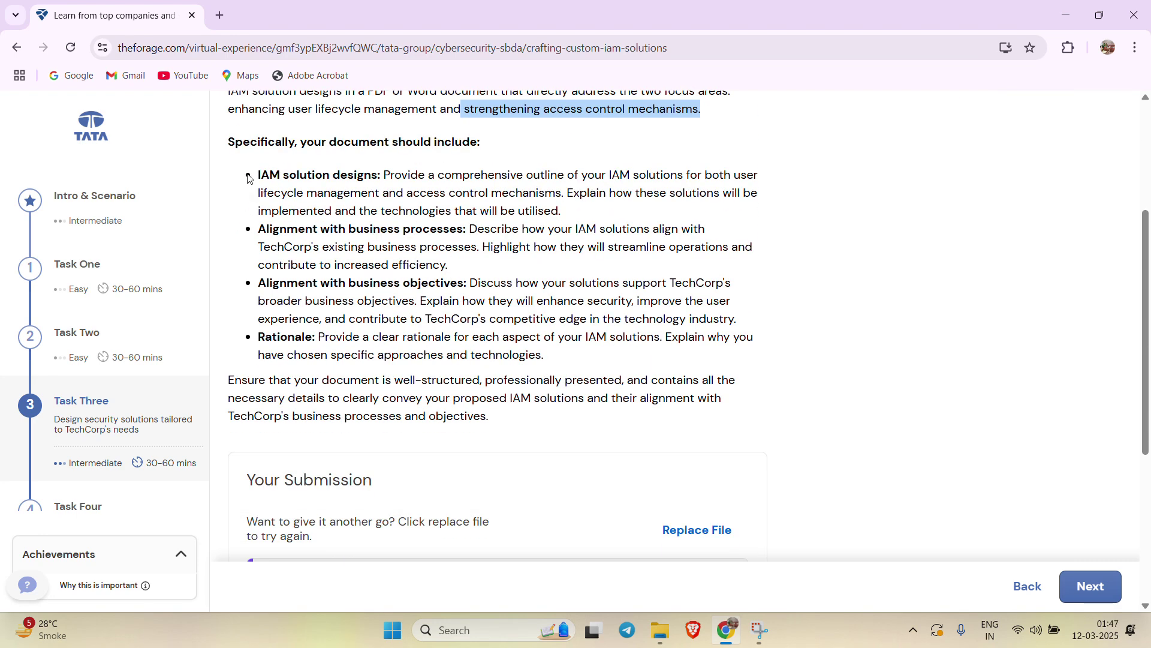
Highlight the IAM designs, business processes, business objectives and Rationale requirements, plus the closing guidance
{"action": "left_click_drag", "start_coordinate": [250, 178], "coordinate": [378, 181]}
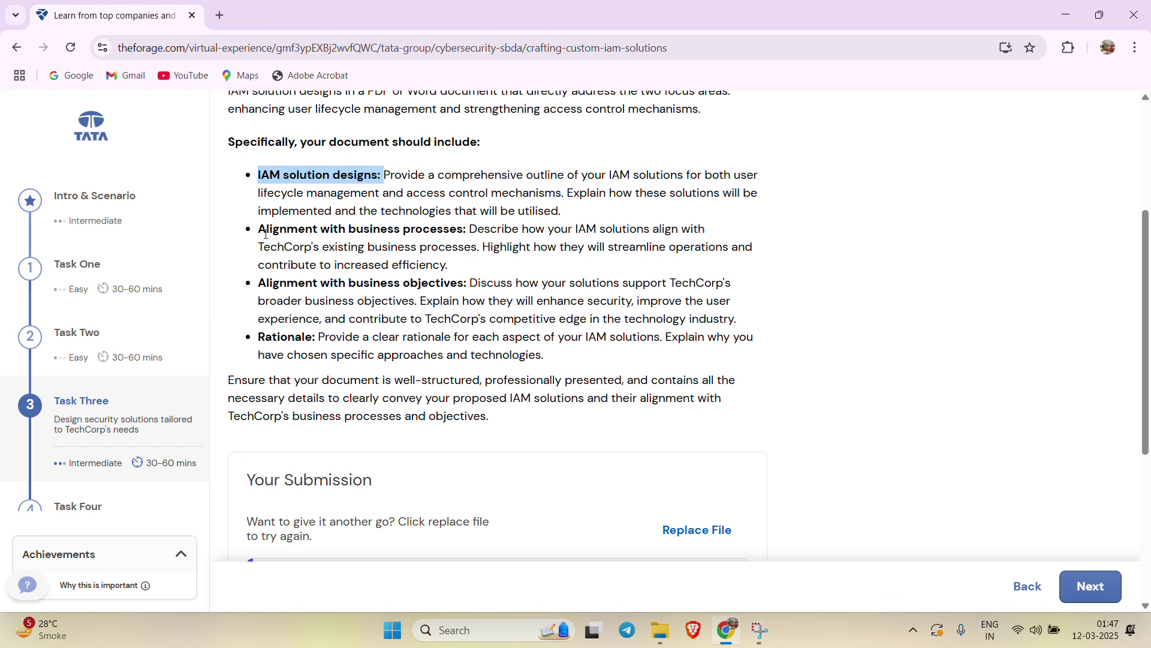
{"action": "left_click_drag", "start_coordinate": [266, 231], "coordinate": [454, 230]}
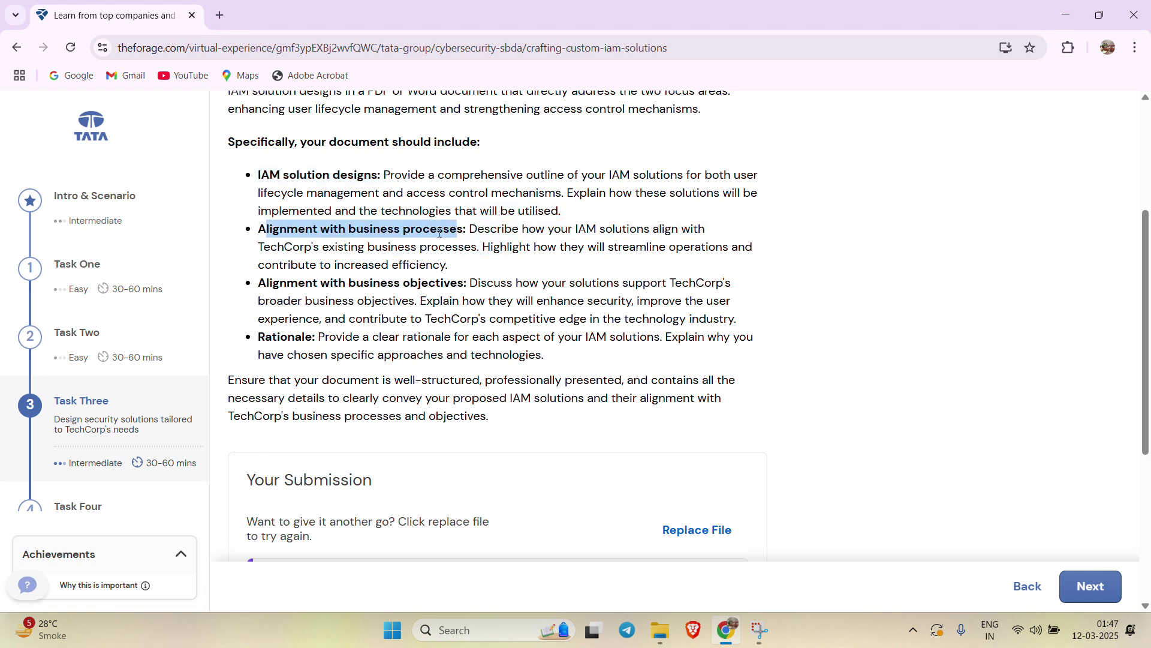
{"action": "left_click_drag", "start_coordinate": [259, 284], "coordinate": [467, 284]}
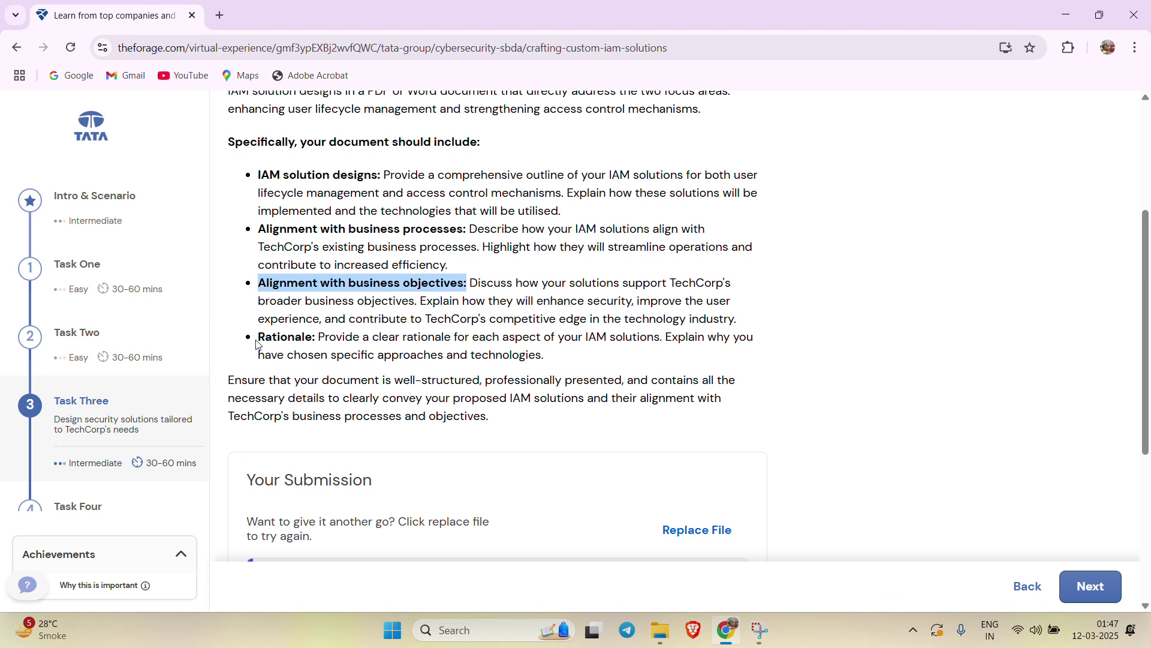
{"action": "left_click_drag", "start_coordinate": [259, 345], "coordinate": [311, 340]}
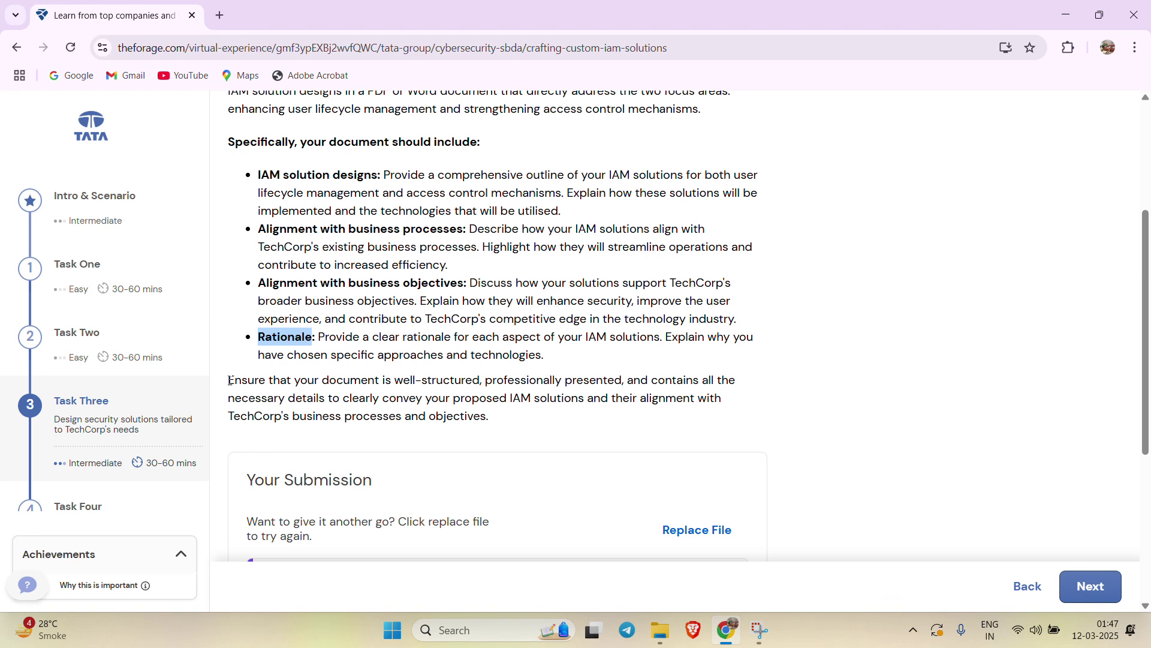
{"action": "left_click_drag", "start_coordinate": [229, 380], "coordinate": [728, 406]}
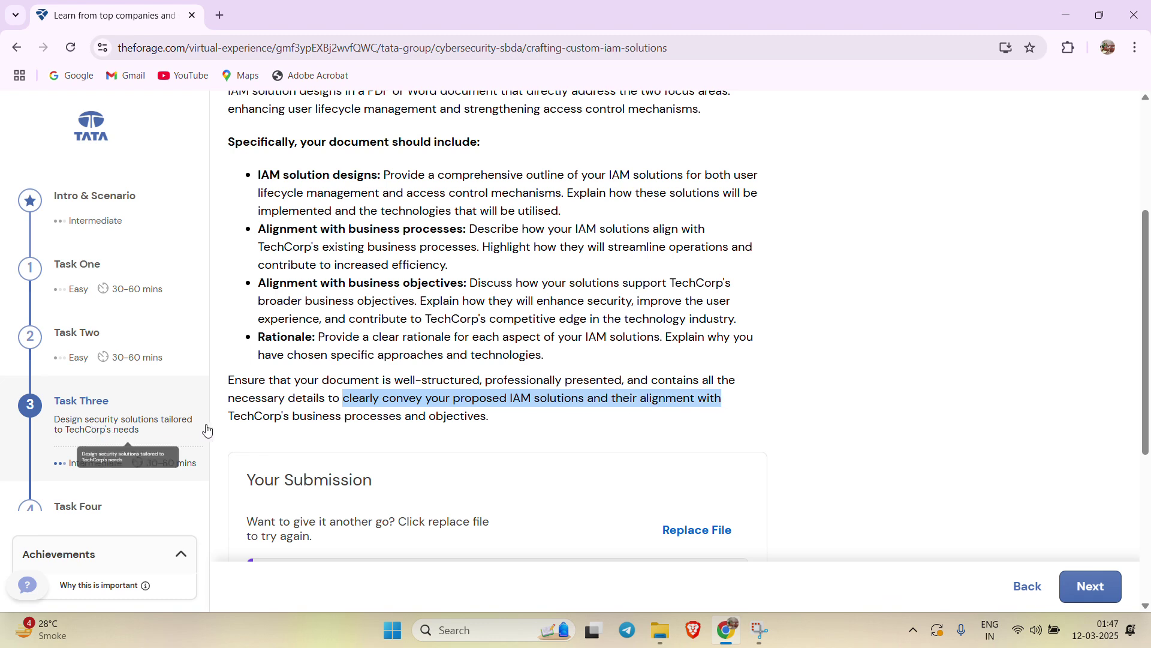
{"action": "left_click", "coordinate": [495, 414]}
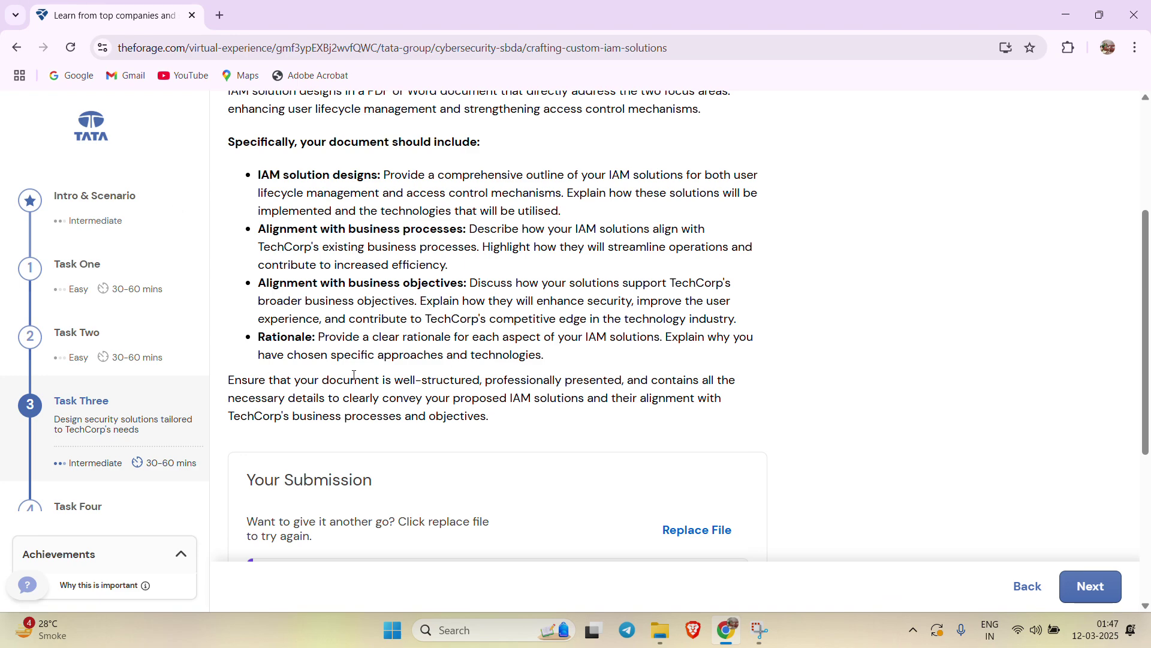
{"action": "left_click_drag", "start_coordinate": [404, 380], "coordinate": [483, 380]}
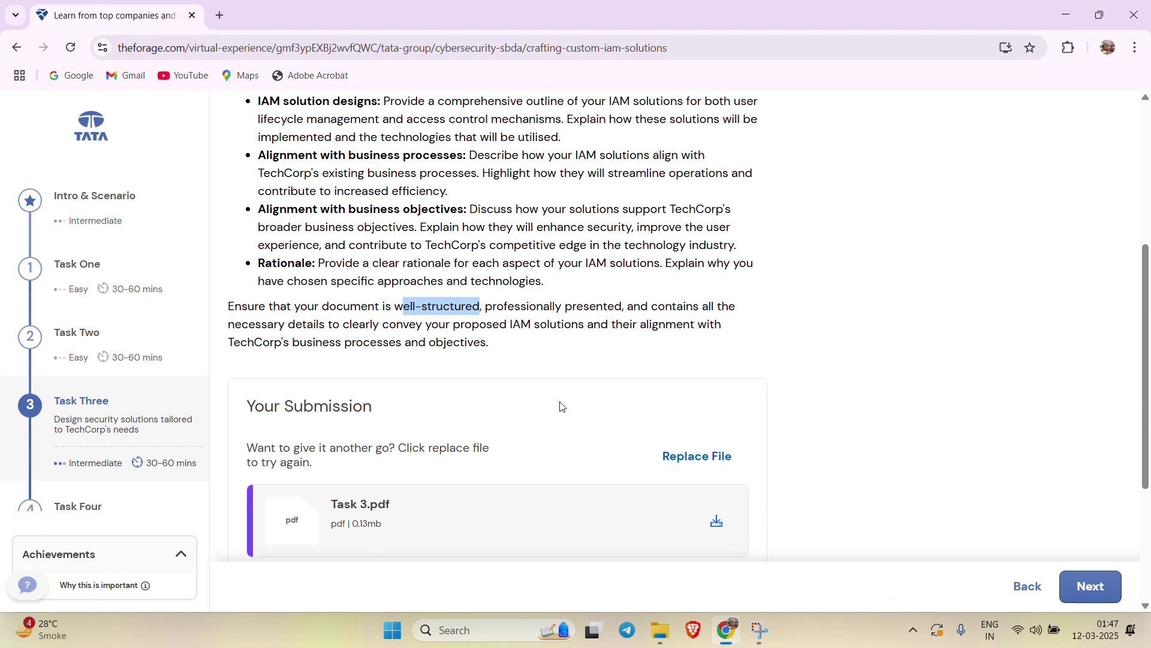
{"action": "scroll", "coordinate": [588, 455], "scroll_direction": "up", "scroll_amount": 3}
Open the Task 3 Word document from the TATA Cyber Security folder in File Explorer
{"action": "left_click", "coordinate": [654, 640]}
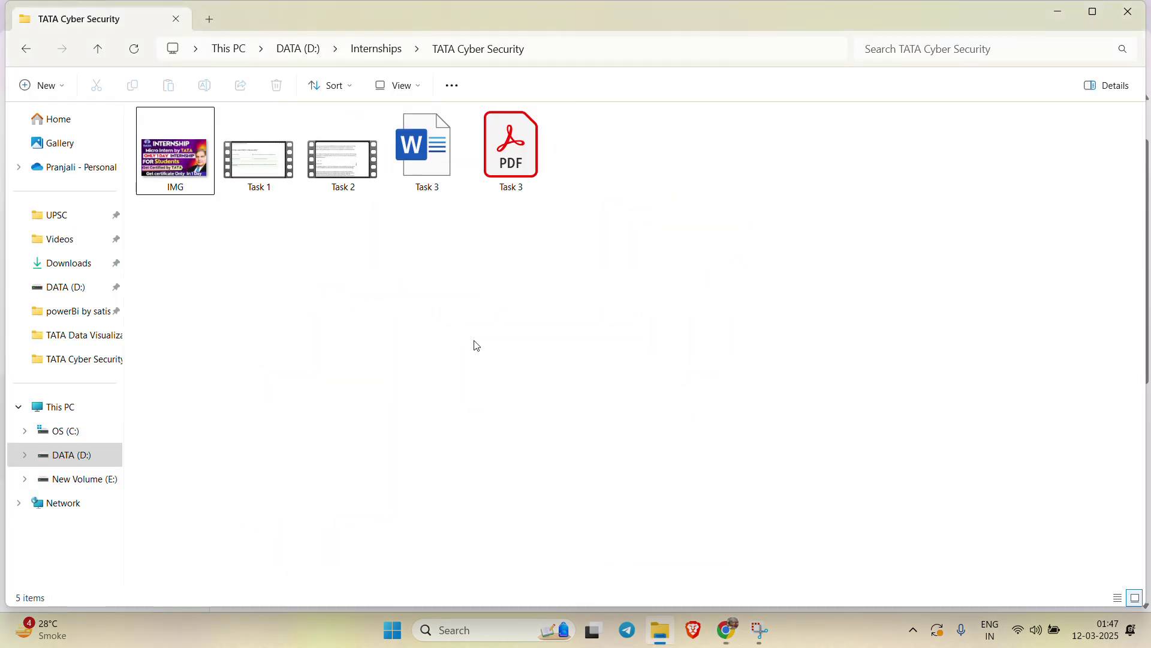
{"action": "left_click", "coordinate": [423, 139]}
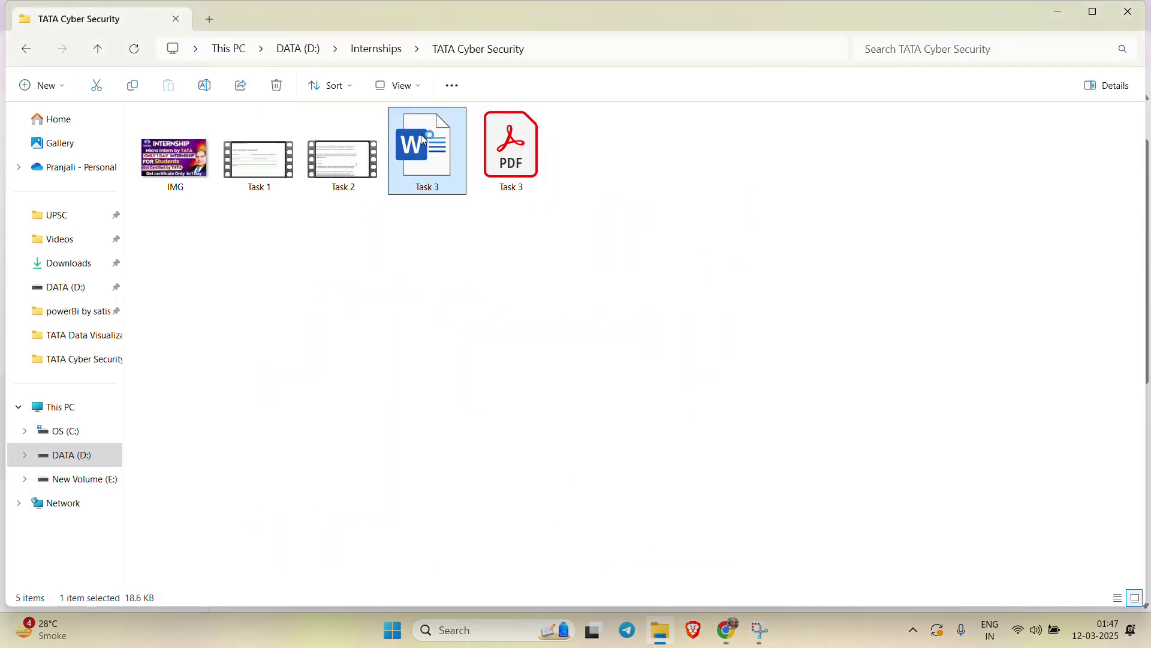
{"action": "double_click", "coordinate": [422, 139]}
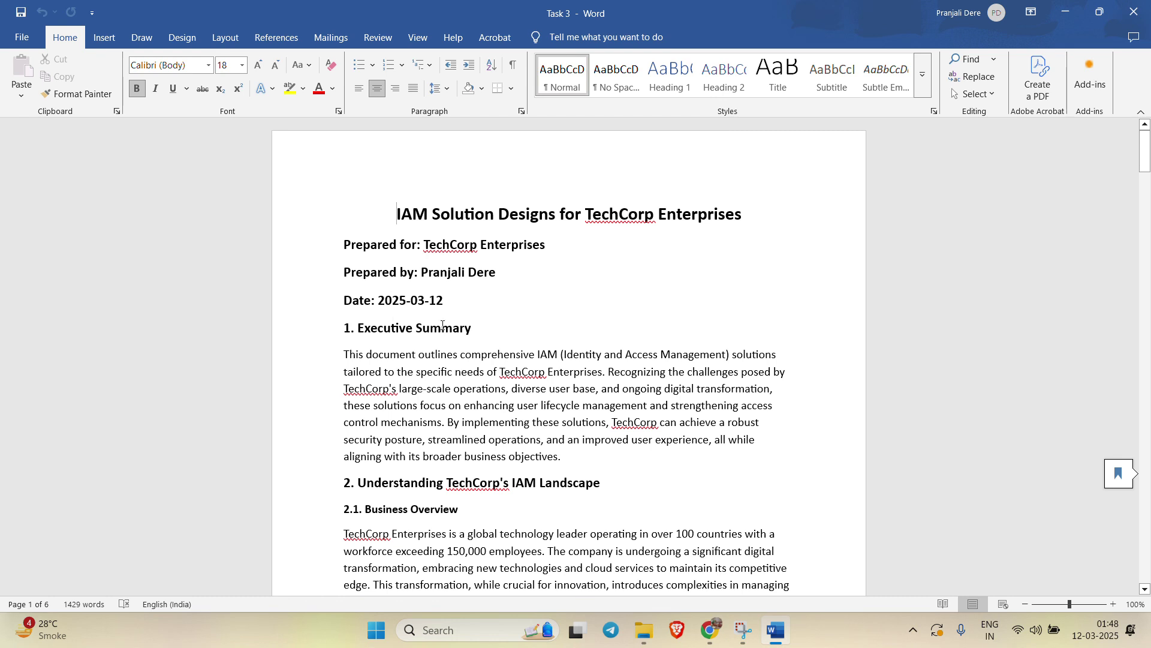
Scroll through the IAM Solution Designs report pages, then return to the title page
{"action": "scroll", "coordinate": [442, 326], "scroll_direction": "down", "scroll_amount": 5}
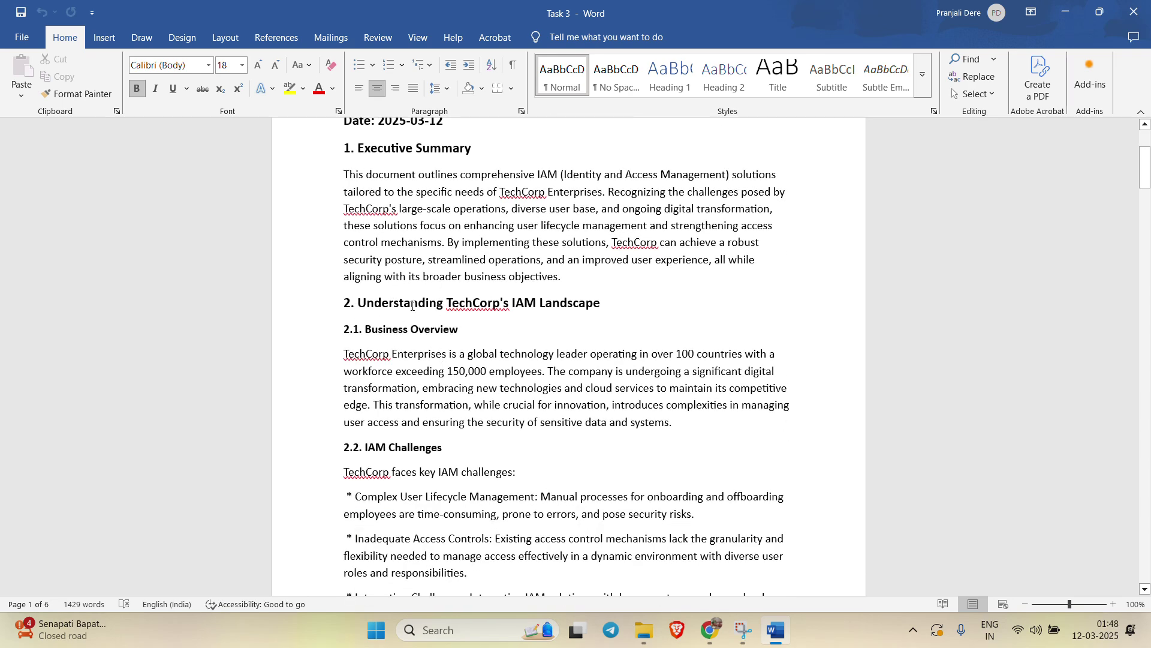
{"action": "scroll", "coordinate": [514, 315], "scroll_direction": "down", "scroll_amount": 7}
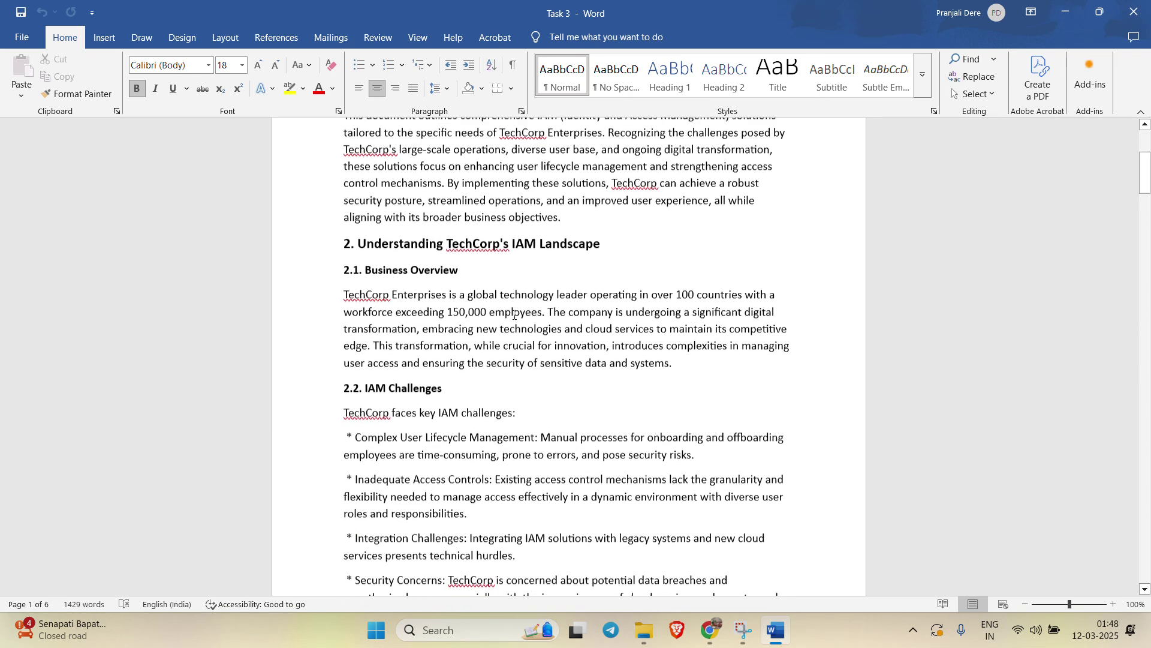
{"action": "scroll", "coordinate": [515, 312], "scroll_direction": "down", "scroll_amount": 4}
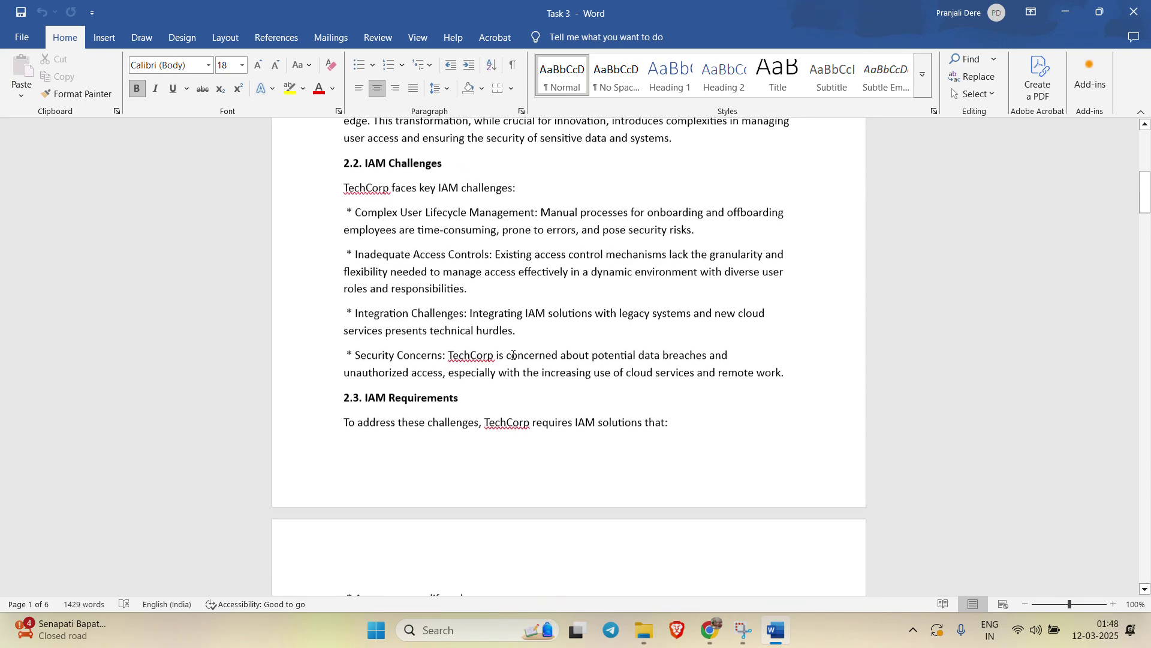
{"action": "scroll", "coordinate": [533, 372], "scroll_direction": "down", "scroll_amount": 20}
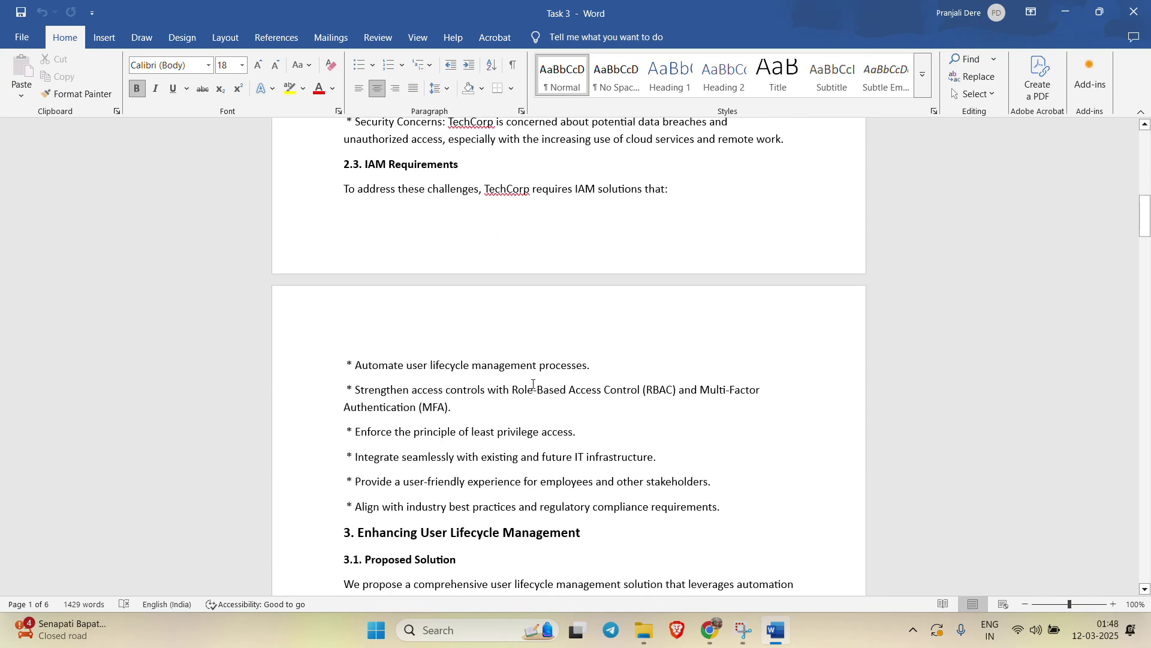
{"action": "scroll", "coordinate": [535, 385], "scroll_direction": "down", "scroll_amount": 20}
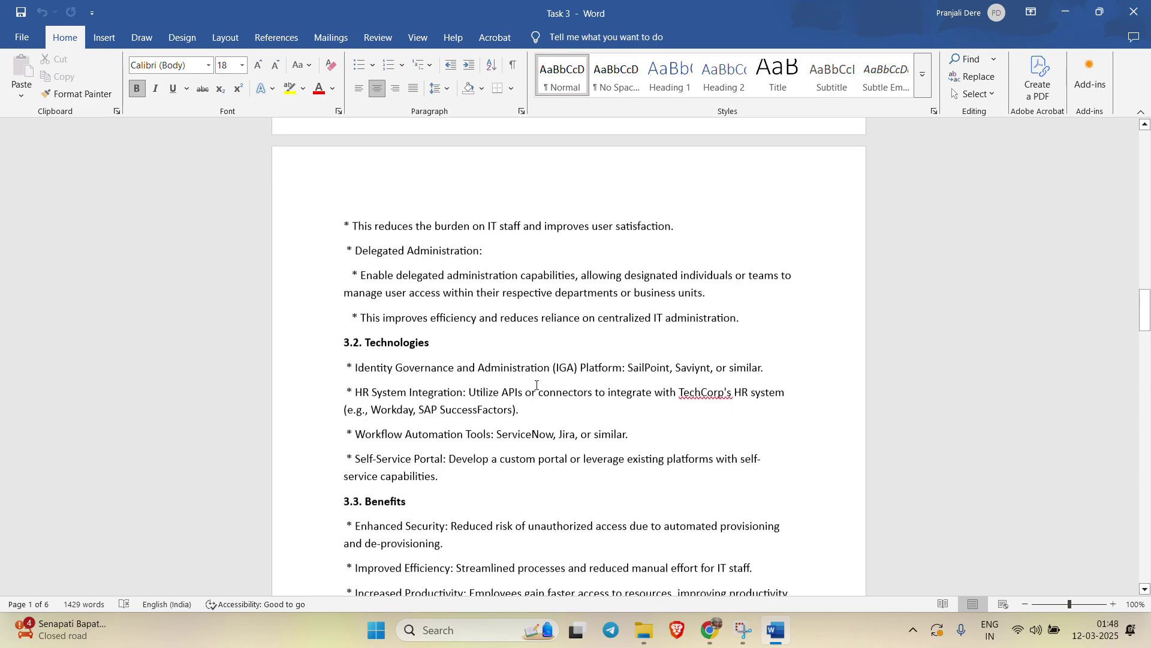
{"action": "scroll", "coordinate": [544, 400], "scroll_direction": "down", "scroll_amount": 20}
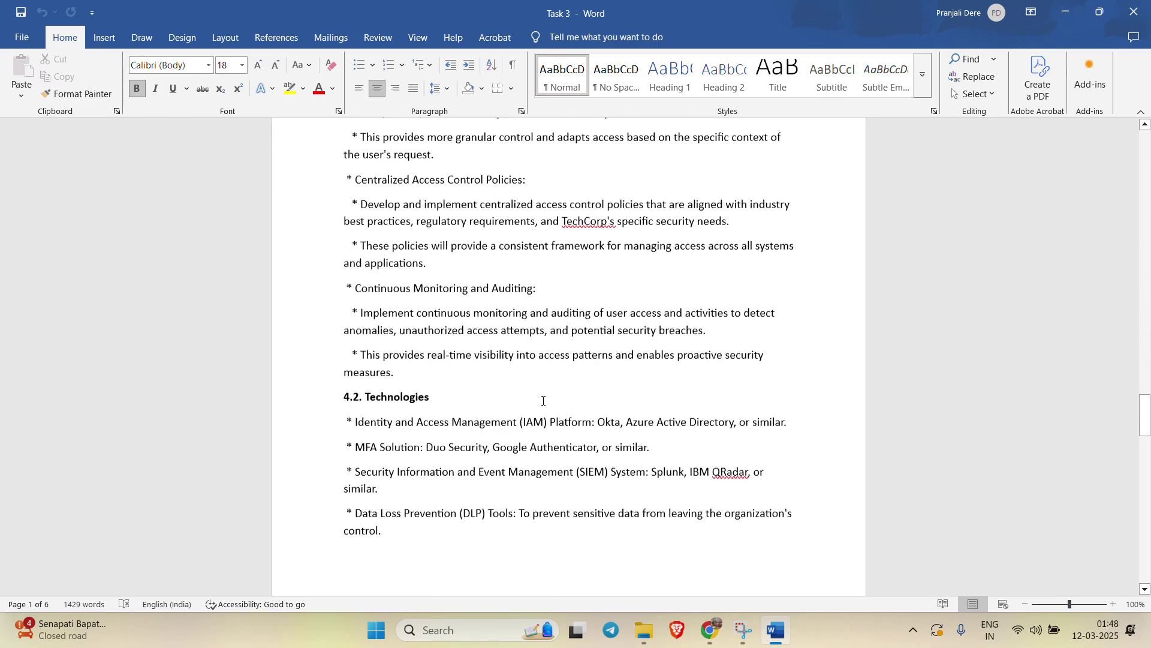
{"action": "scroll", "coordinate": [543, 402], "scroll_direction": "down", "scroll_amount": 20}
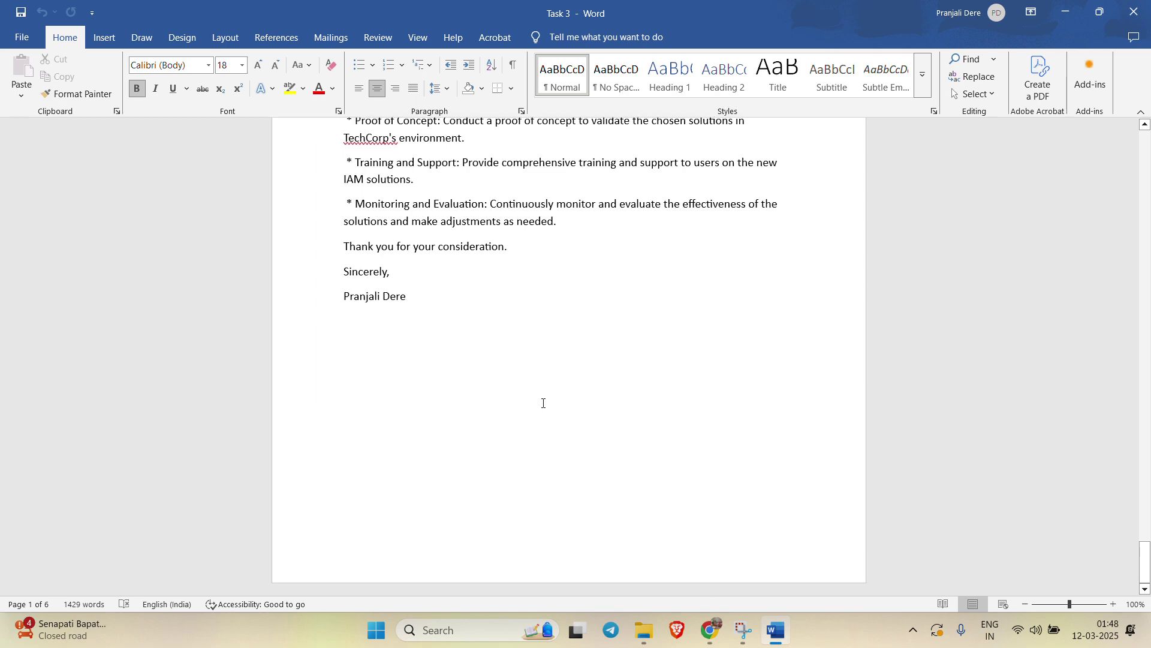
{"action": "scroll", "coordinate": [542, 404], "scroll_direction": "up", "scroll_amount": 11}
{"action": "scroll", "coordinate": [537, 422], "scroll_direction": "down", "scroll_amount": 11}
{"action": "scroll", "coordinate": [499, 340], "scroll_direction": "up", "scroll_amount": 12}
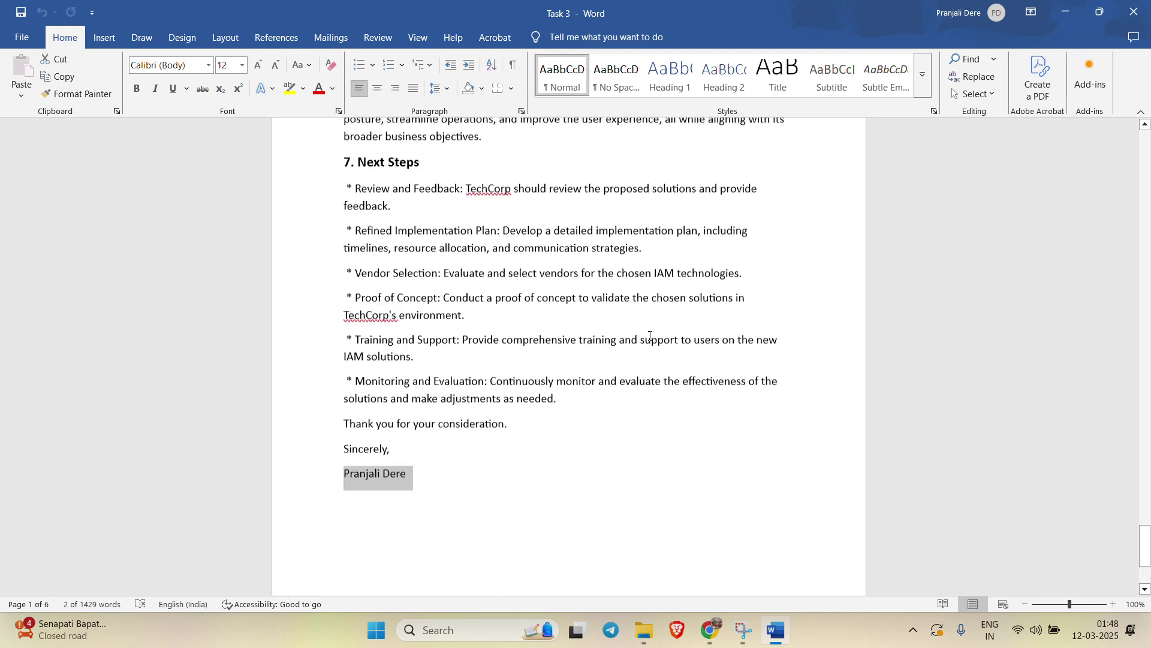
{"action": "scroll", "coordinate": [673, 323], "scroll_direction": "up", "scroll_amount": 5}
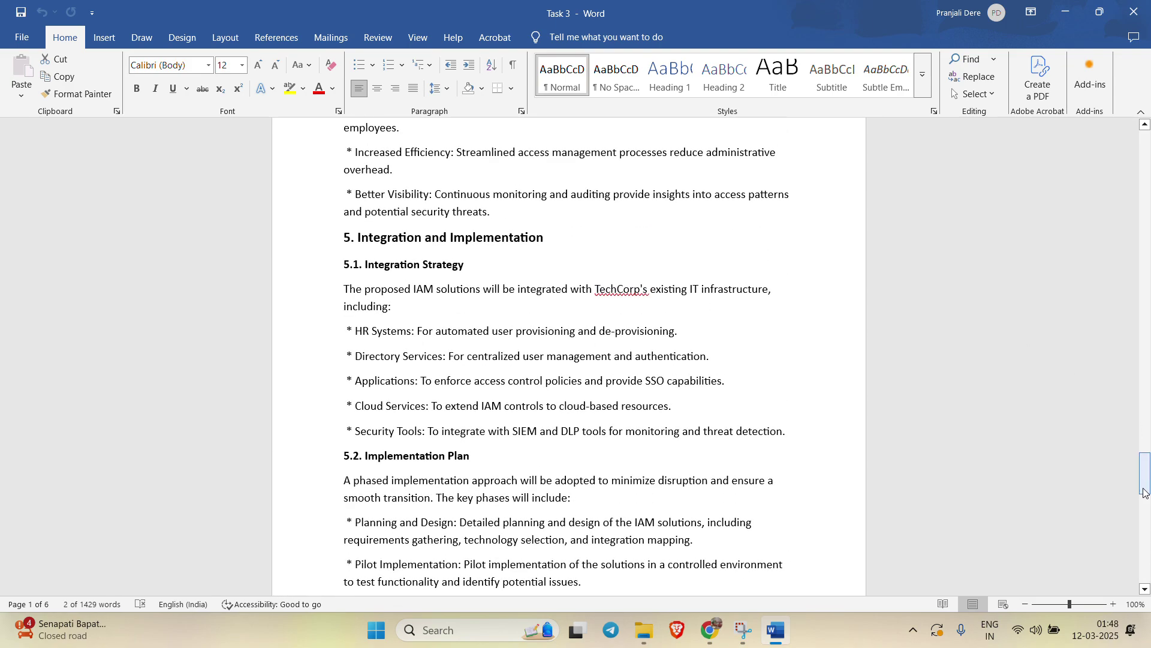
{"action": "left_click_drag", "start_coordinate": [1145, 463], "coordinate": [1140, 103]}
Check the preparer's name and the 2025-03-12 date on the title page
{"action": "left_click", "coordinate": [504, 275]}
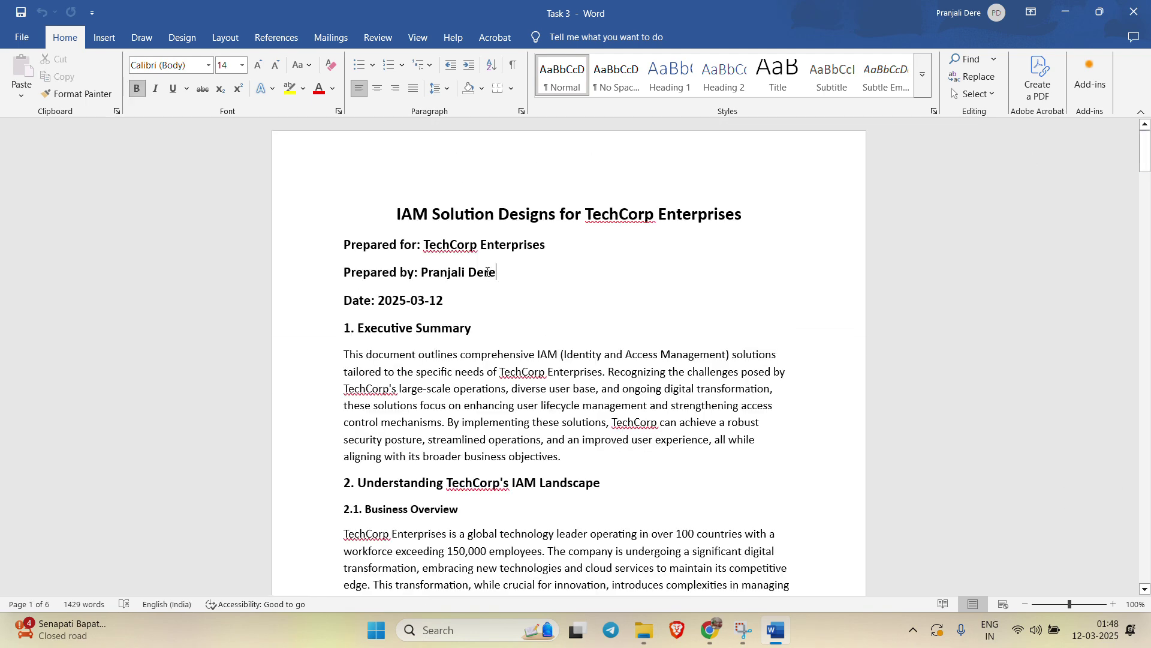
{"action": "left_click_drag", "start_coordinate": [511, 270], "coordinate": [511, 271]}
{"action": "left_click", "coordinate": [526, 275]}
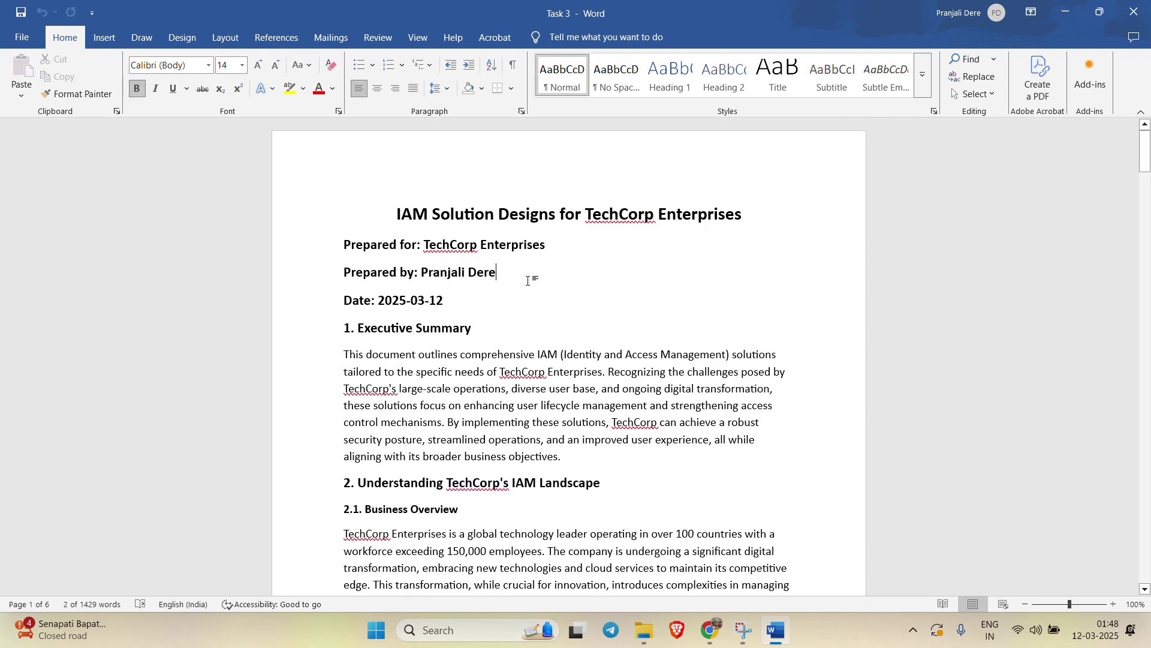
{"action": "left_click_drag", "start_coordinate": [424, 302], "coordinate": [378, 301]}
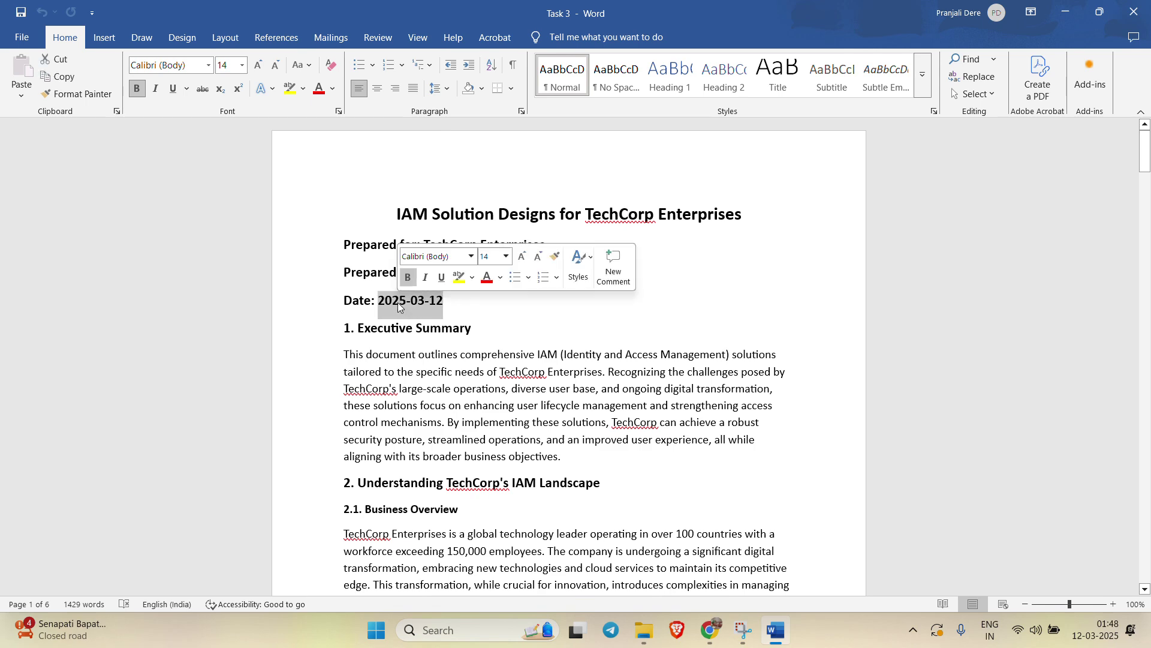
{"action": "left_click", "coordinate": [558, 364]}
Review the remaining report pages, close Word, and select the Task 3 PDF
{"action": "scroll", "coordinate": [504, 402], "scroll_direction": "down", "scroll_amount": 4}
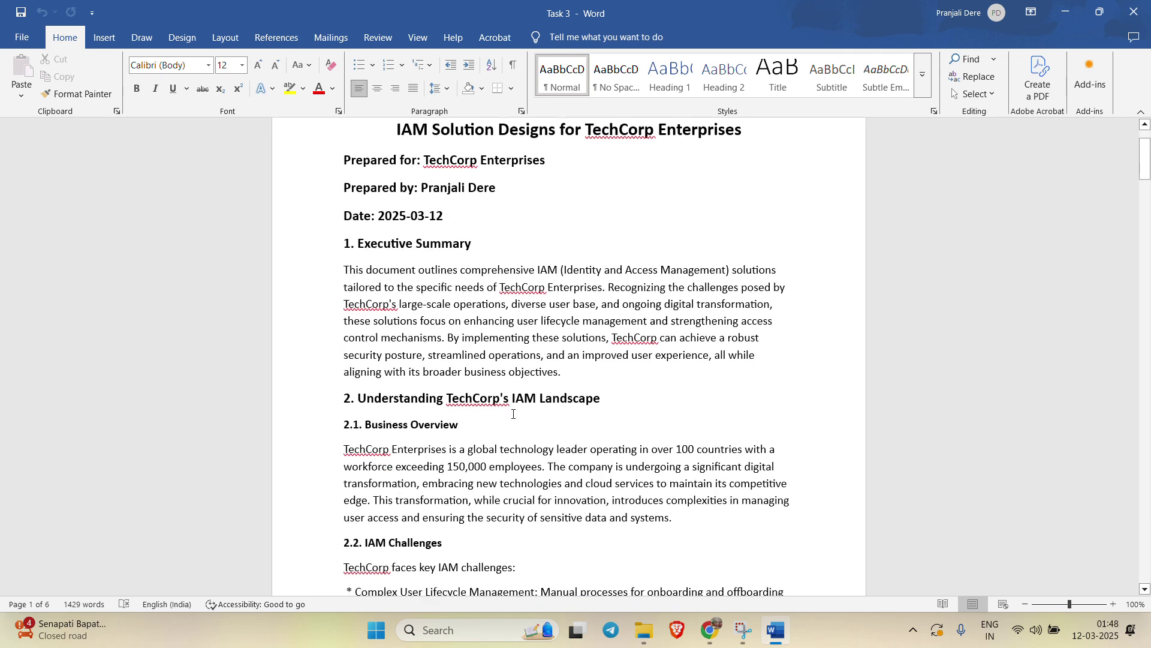
{"action": "scroll", "coordinate": [519, 466], "scroll_direction": "down", "scroll_amount": 7}
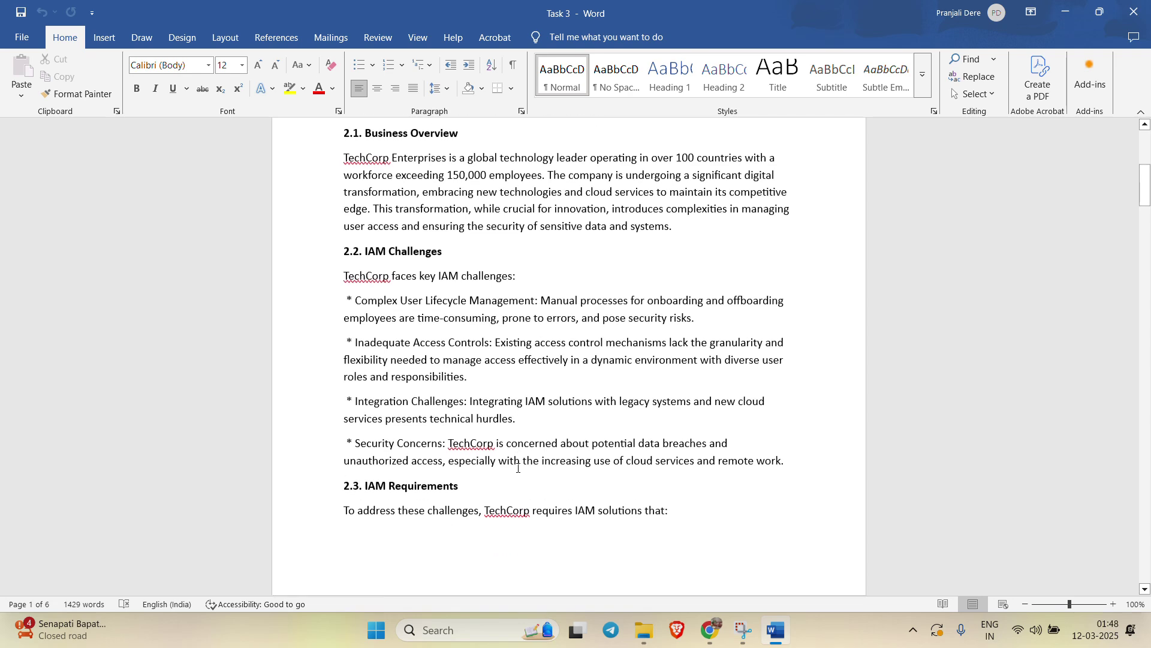
{"action": "scroll", "coordinate": [522, 468], "scroll_direction": "down", "scroll_amount": 1}
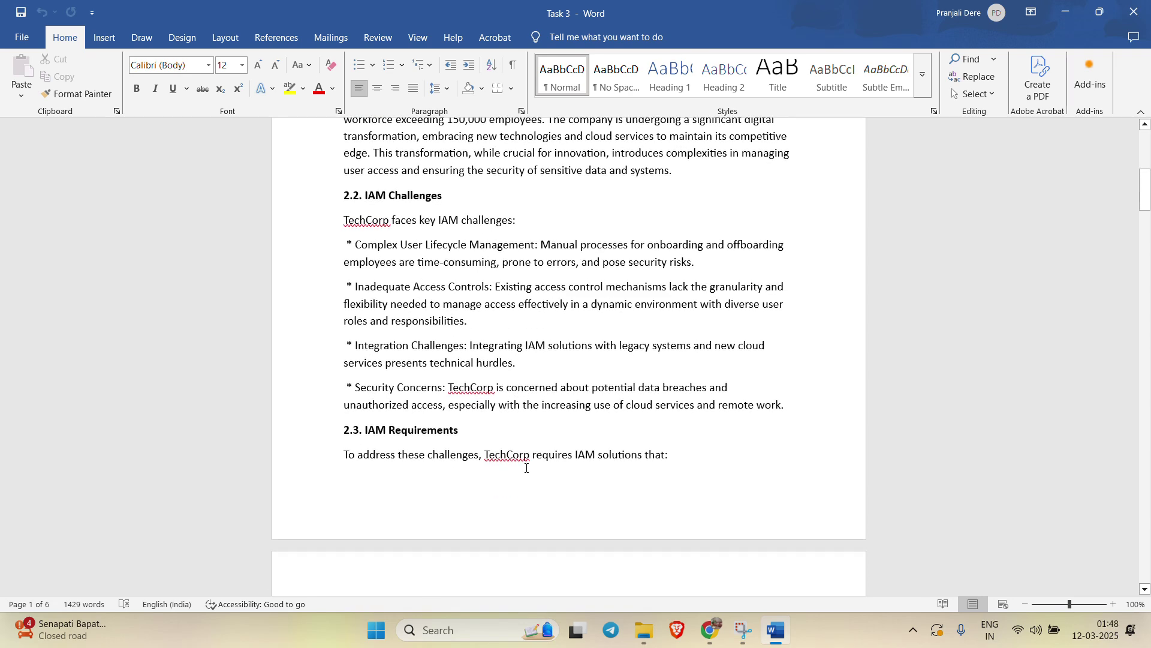
{"action": "scroll", "coordinate": [526, 467], "scroll_direction": "down", "scroll_amount": 2}
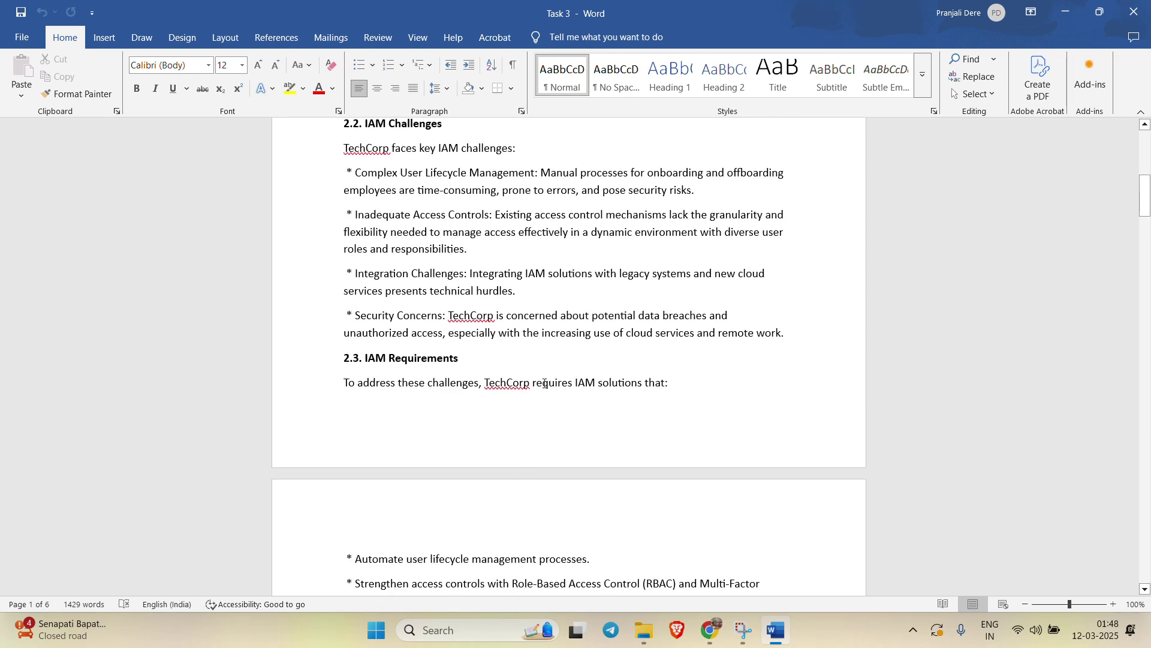
{"action": "scroll", "coordinate": [545, 382], "scroll_direction": "down", "scroll_amount": 12}
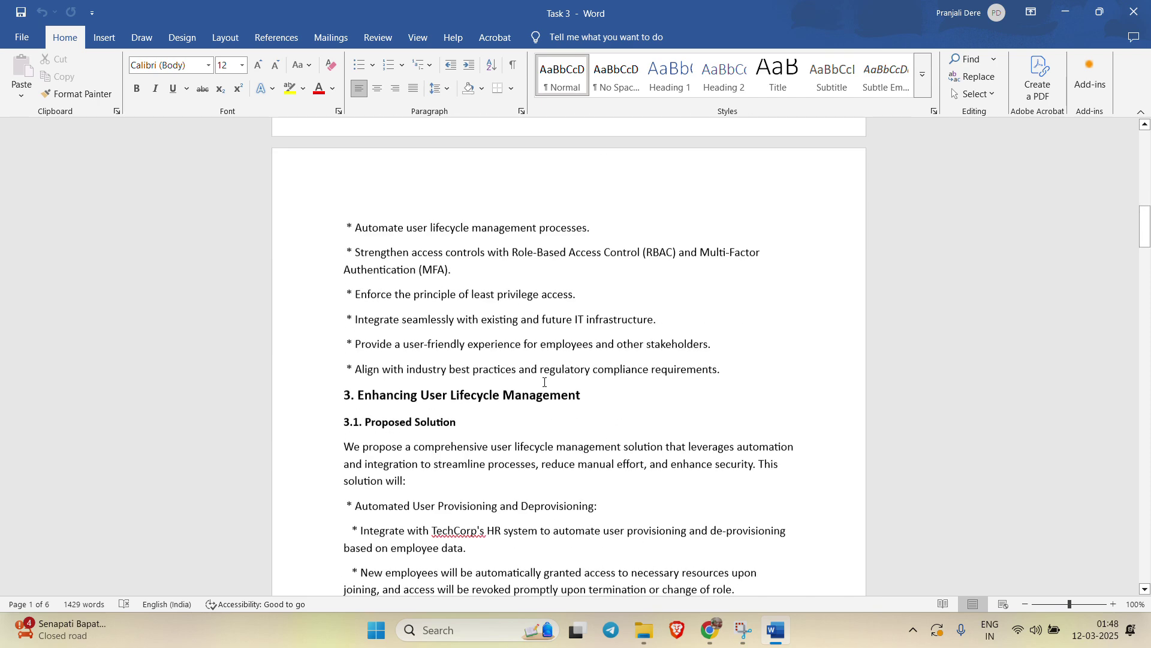
{"action": "scroll", "coordinate": [545, 382], "scroll_direction": "down", "scroll_amount": 9}
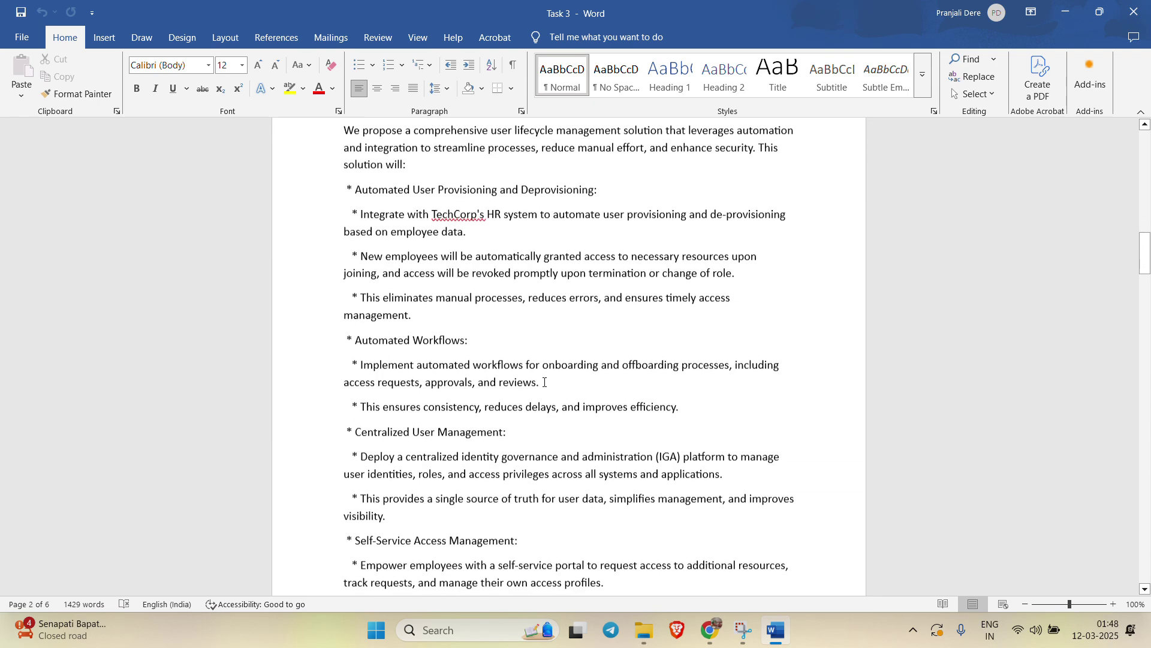
{"action": "scroll", "coordinate": [544, 382], "scroll_direction": "down", "scroll_amount": 12}
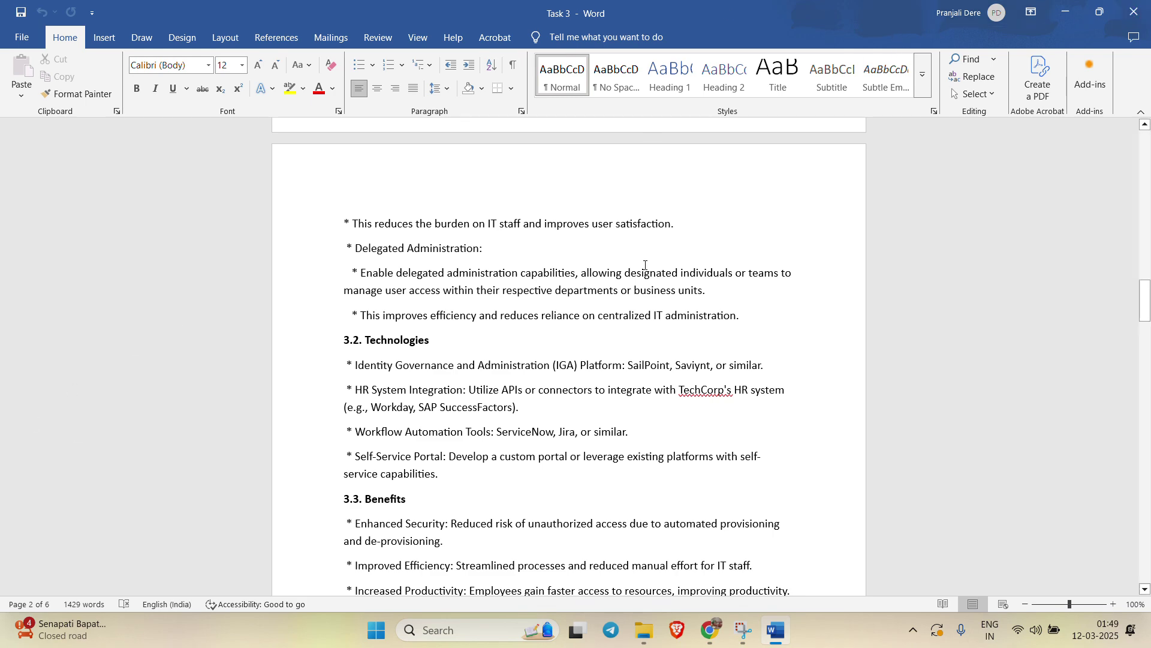
{"action": "scroll", "coordinate": [468, 286], "scroll_direction": "up", "scroll_amount": 20}
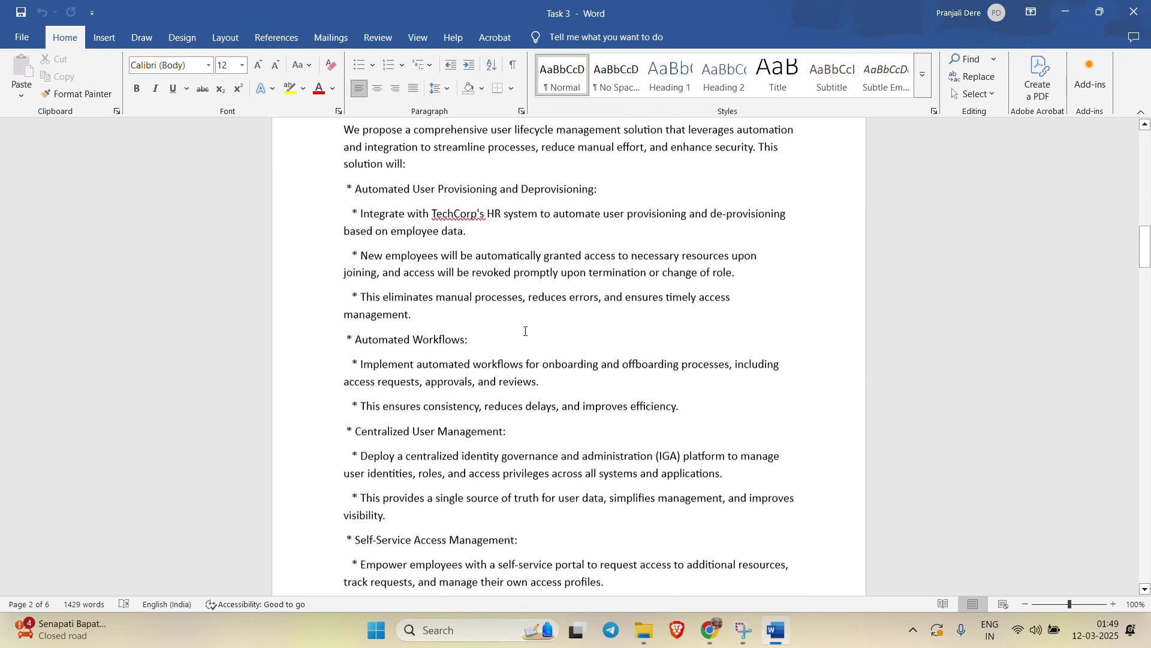
{"action": "scroll", "coordinate": [529, 332], "scroll_direction": "up", "scroll_amount": 20}
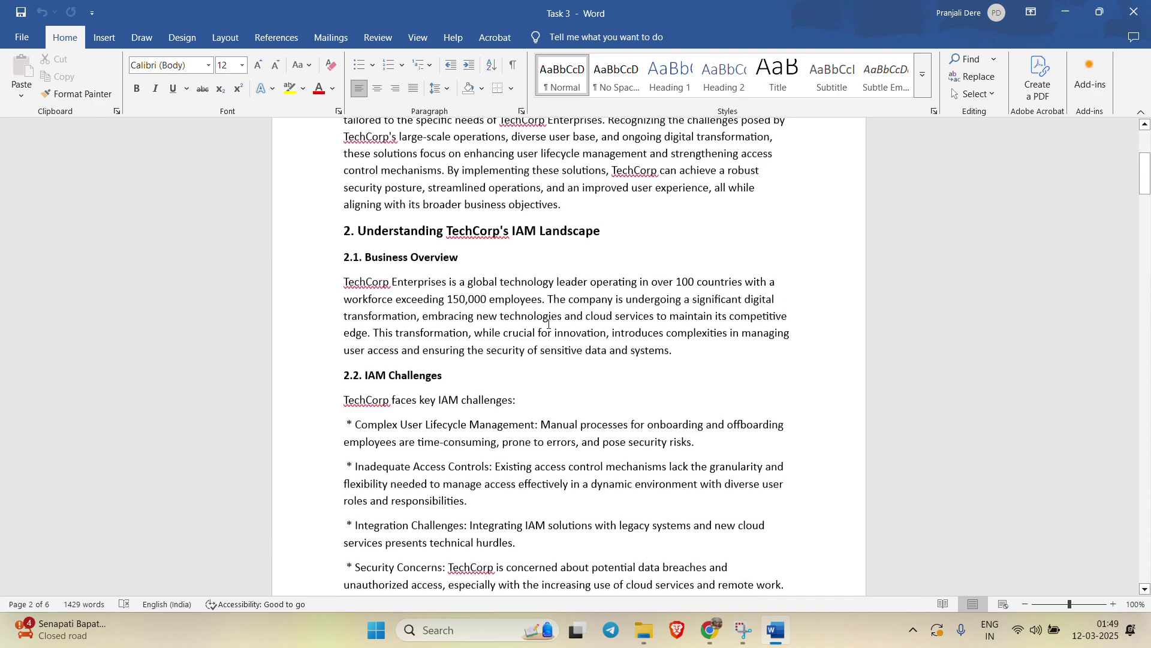
{"action": "scroll", "coordinate": [548, 321], "scroll_direction": "up", "scroll_amount": 2}
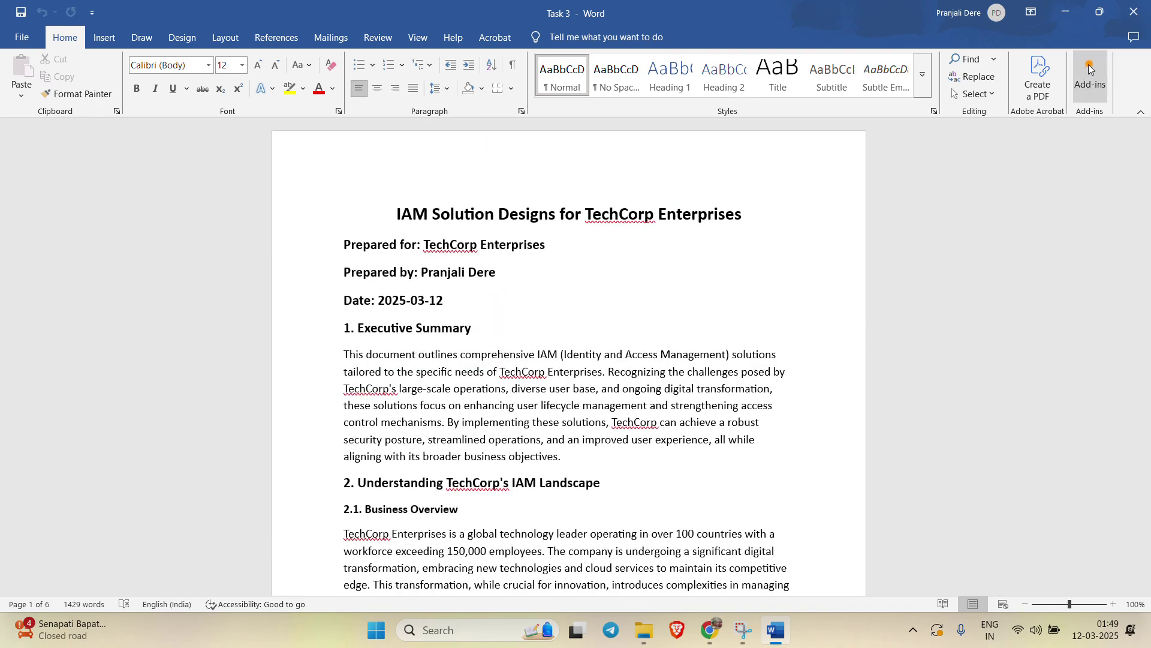
{"action": "left_click", "coordinate": [1119, 16]}
{"action": "left_click", "coordinate": [526, 155]}
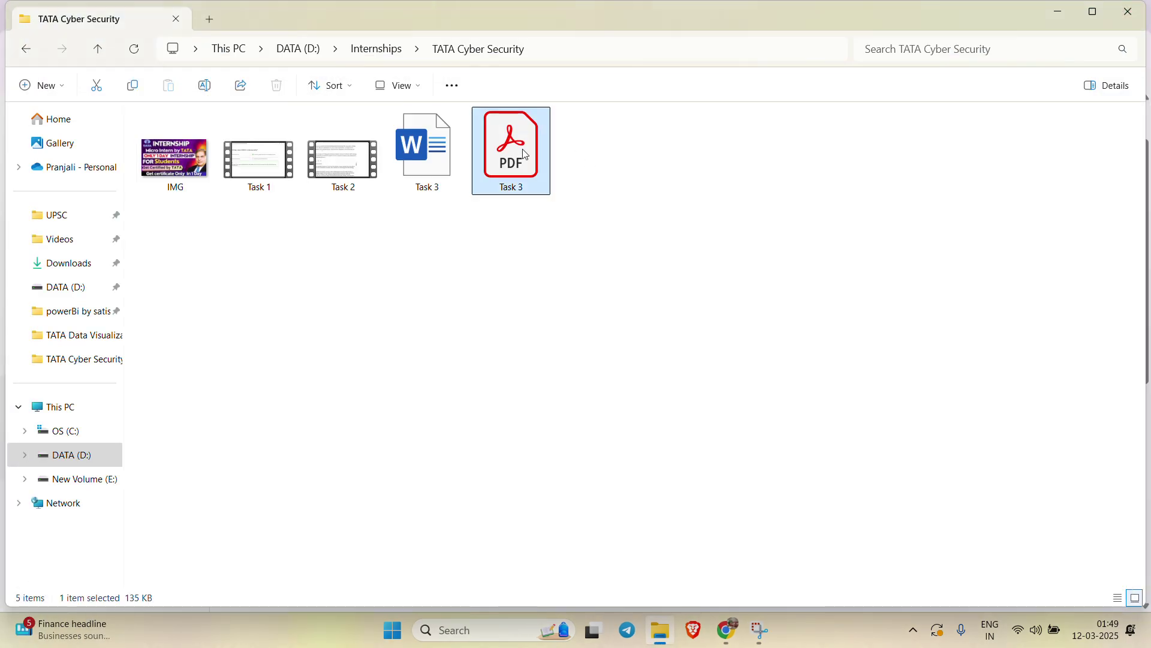
Open Task 3.pdf in Acrobat and scroll through its pages, checking the 3.3 Benefits section
{"action": "double_click", "coordinate": [526, 155]}
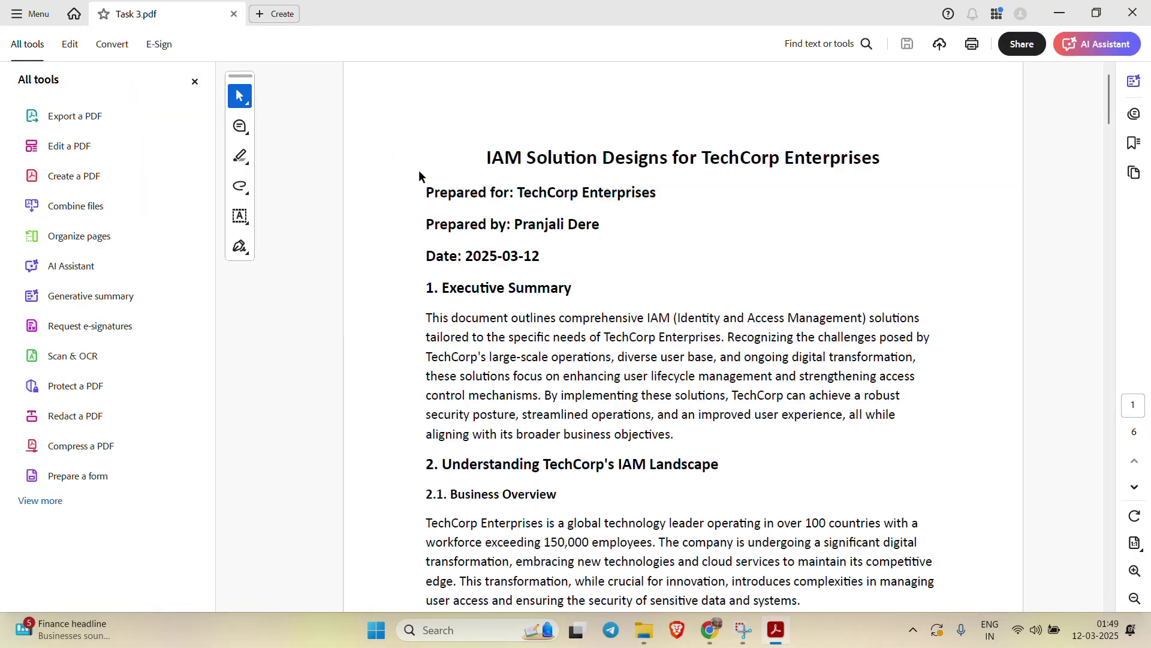
{"action": "left_click", "coordinate": [187, 83]}
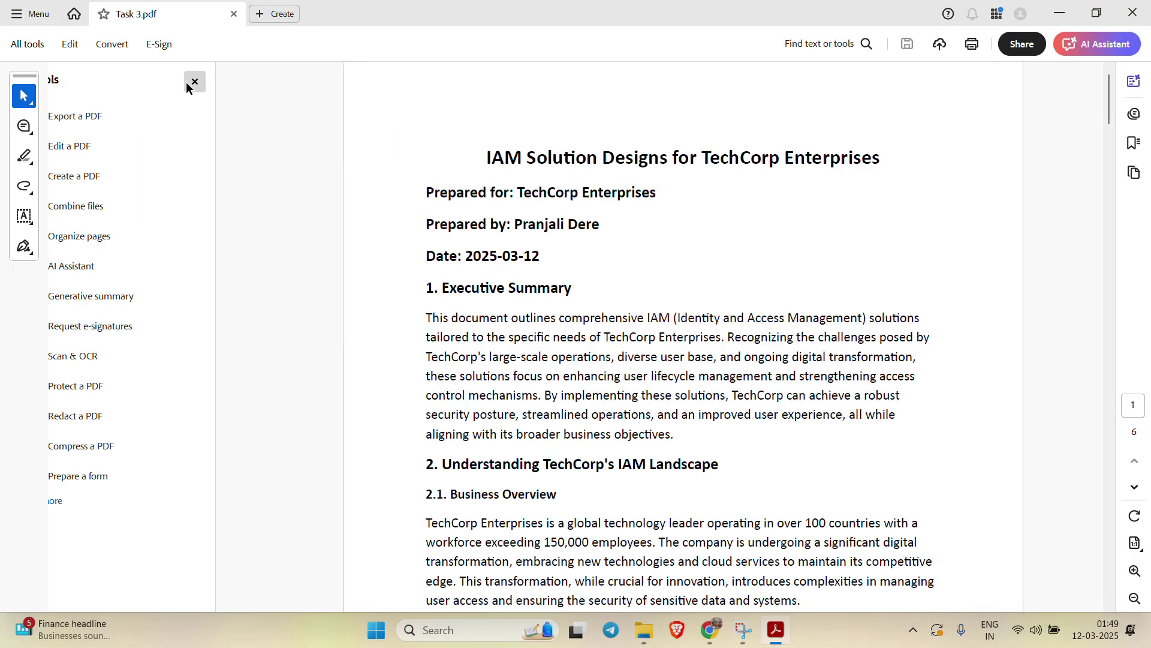
{"action": "scroll", "coordinate": [497, 343], "scroll_direction": "down", "scroll_amount": 5}
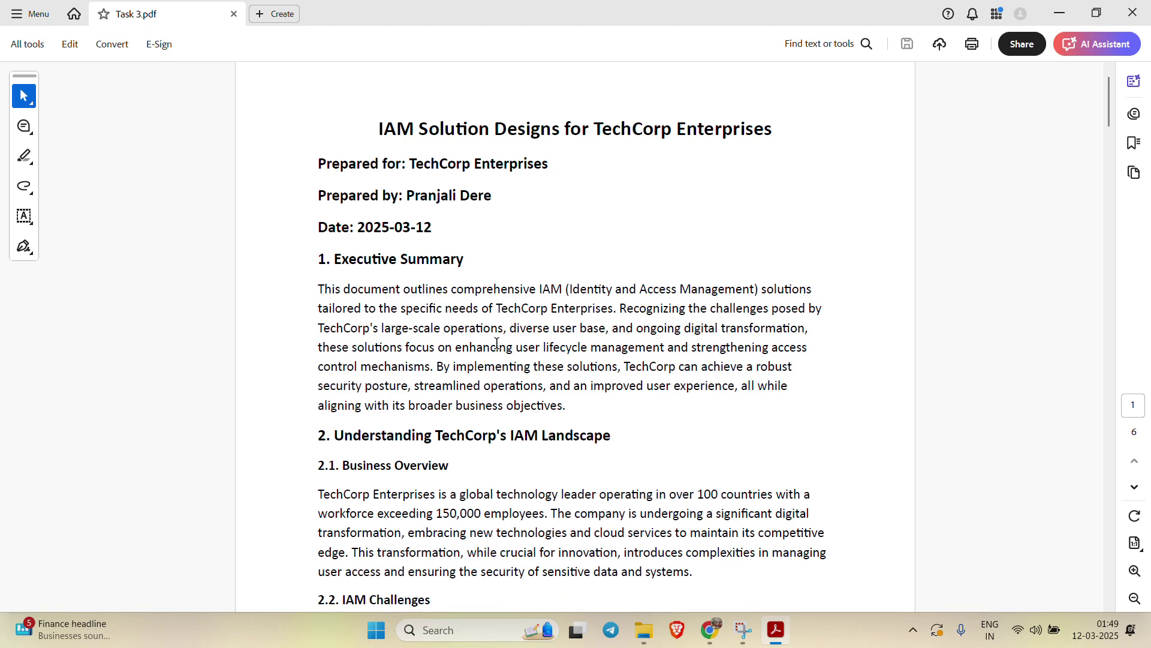
{"action": "scroll", "coordinate": [497, 343], "scroll_direction": "down", "scroll_amount": 11}
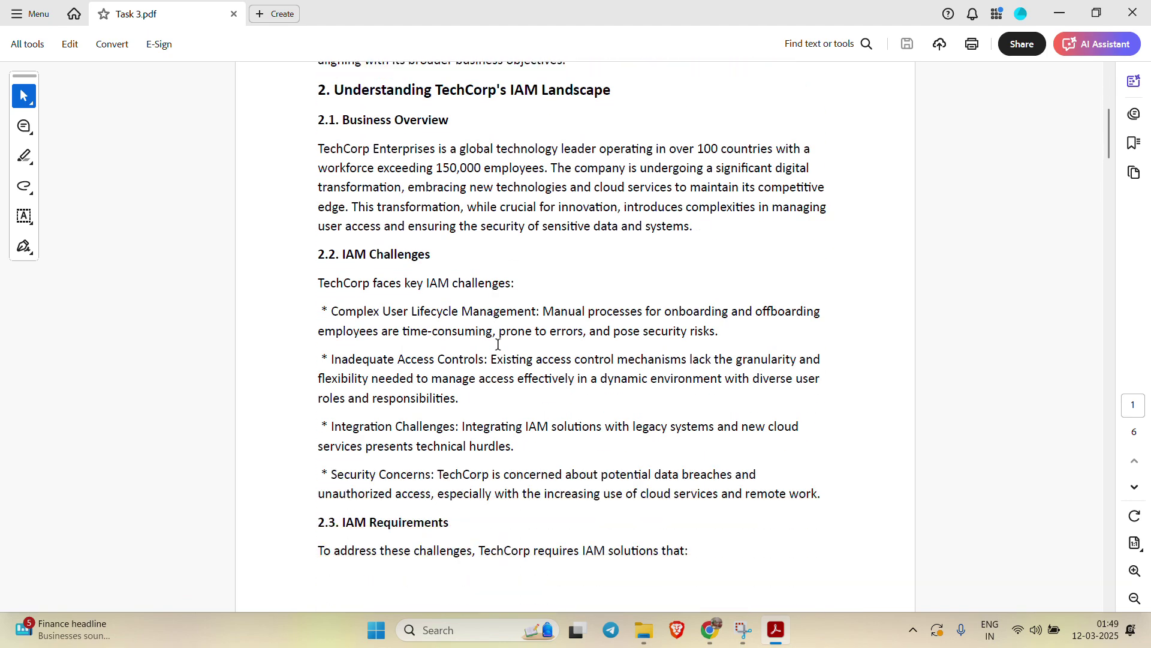
{"action": "scroll", "coordinate": [497, 375], "scroll_direction": "down", "scroll_amount": 14}
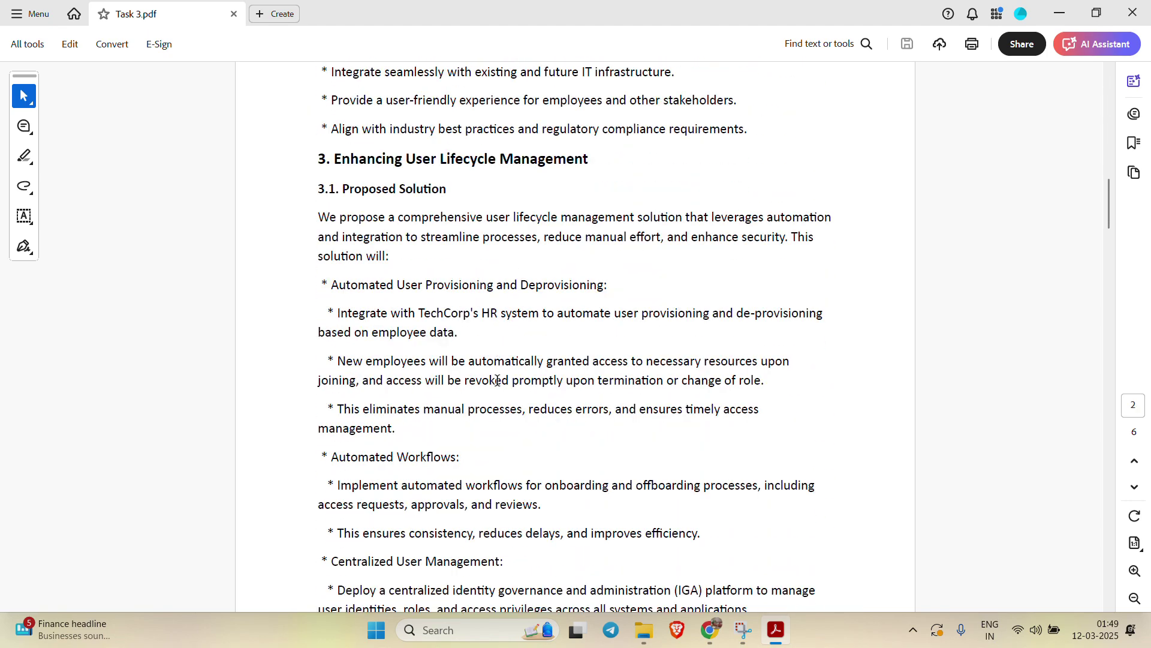
{"action": "scroll", "coordinate": [501, 377], "scroll_direction": "down", "scroll_amount": 8}
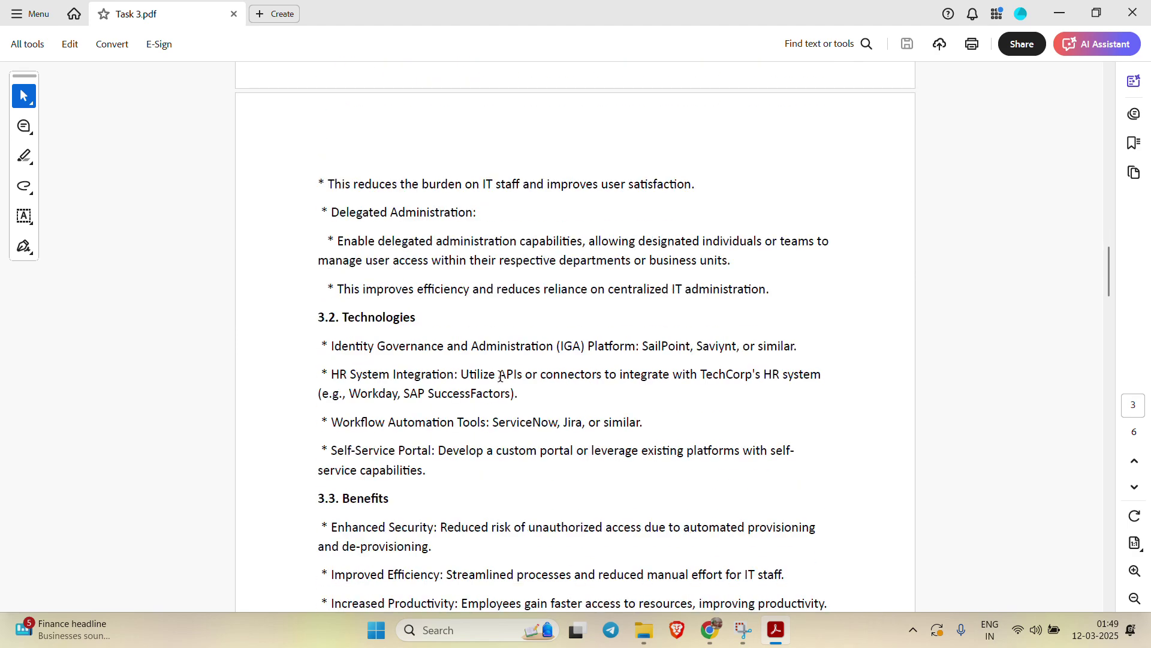
{"action": "left_click_drag", "start_coordinate": [410, 295], "coordinate": [593, 345]}
{"action": "scroll", "coordinate": [532, 332], "scroll_direction": "down", "scroll_amount": 1}
{"action": "left_click", "coordinate": [445, 351]}
{"action": "scroll", "coordinate": [443, 352], "scroll_direction": "down", "scroll_amount": 4}
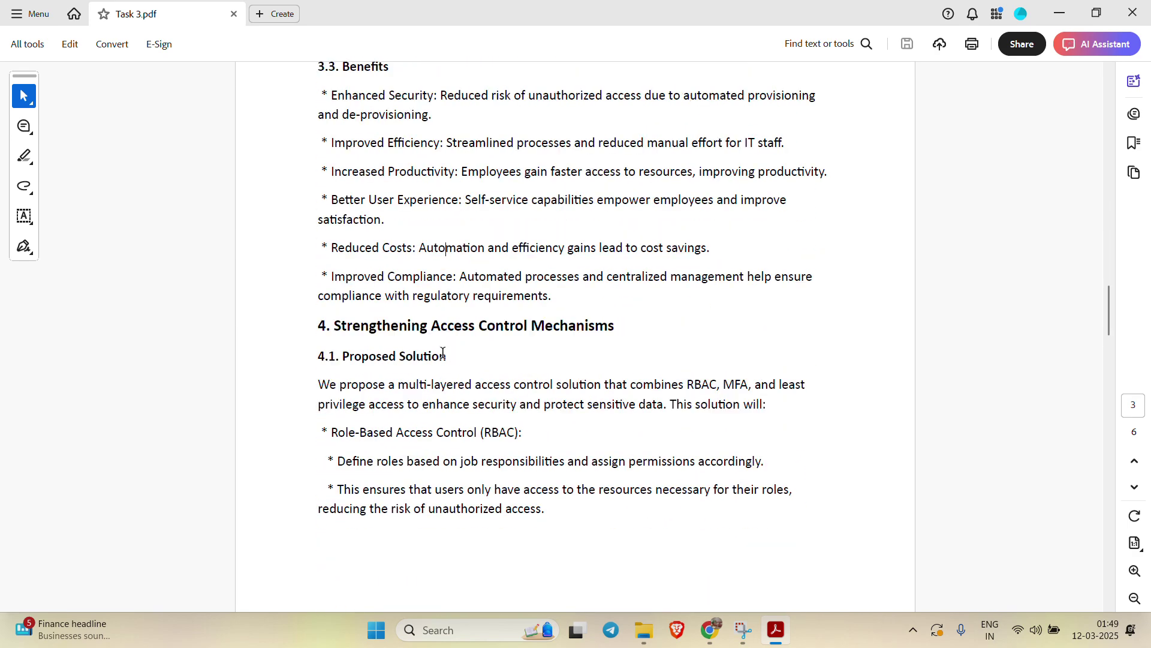
{"action": "scroll", "coordinate": [443, 353], "scroll_direction": "up", "scroll_amount": 4}
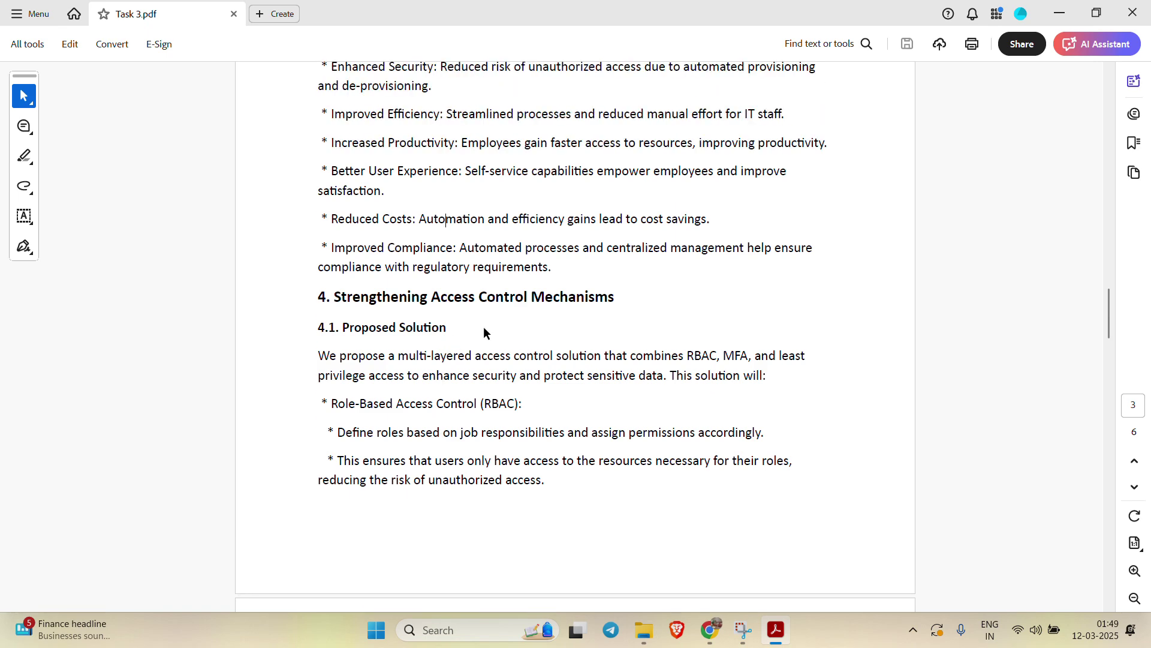
{"action": "scroll", "coordinate": [592, 261], "scroll_direction": "up", "scroll_amount": 1}
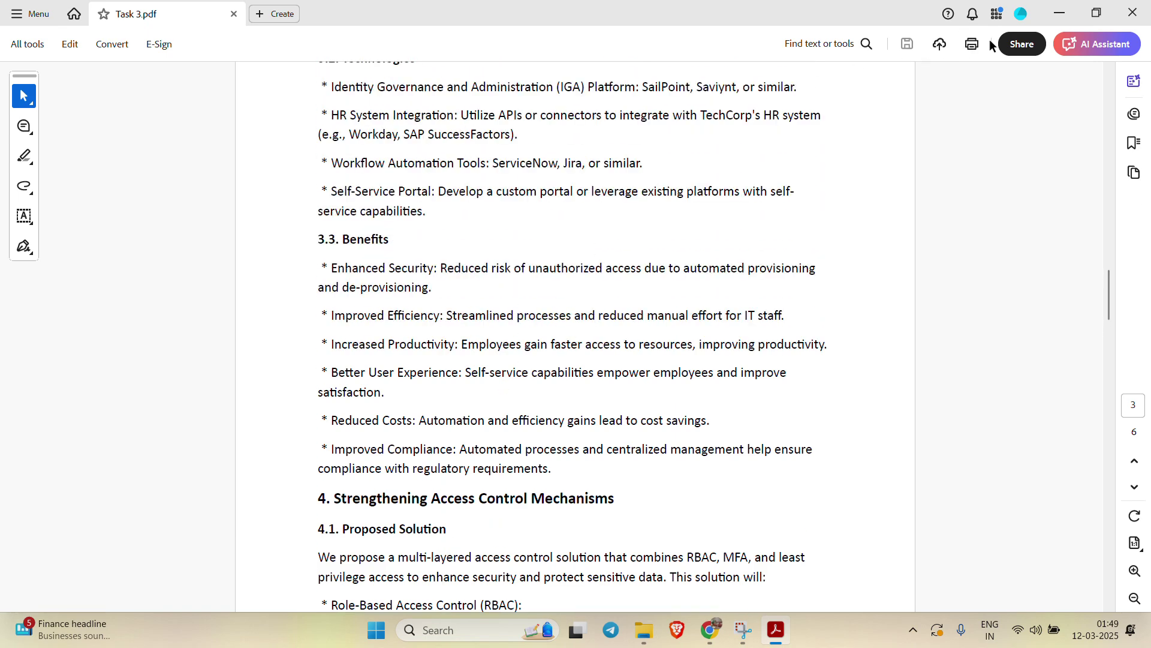
Close Acrobat and return to the Forage Task Three page in Chrome
{"action": "left_click", "coordinate": [1137, 15]}
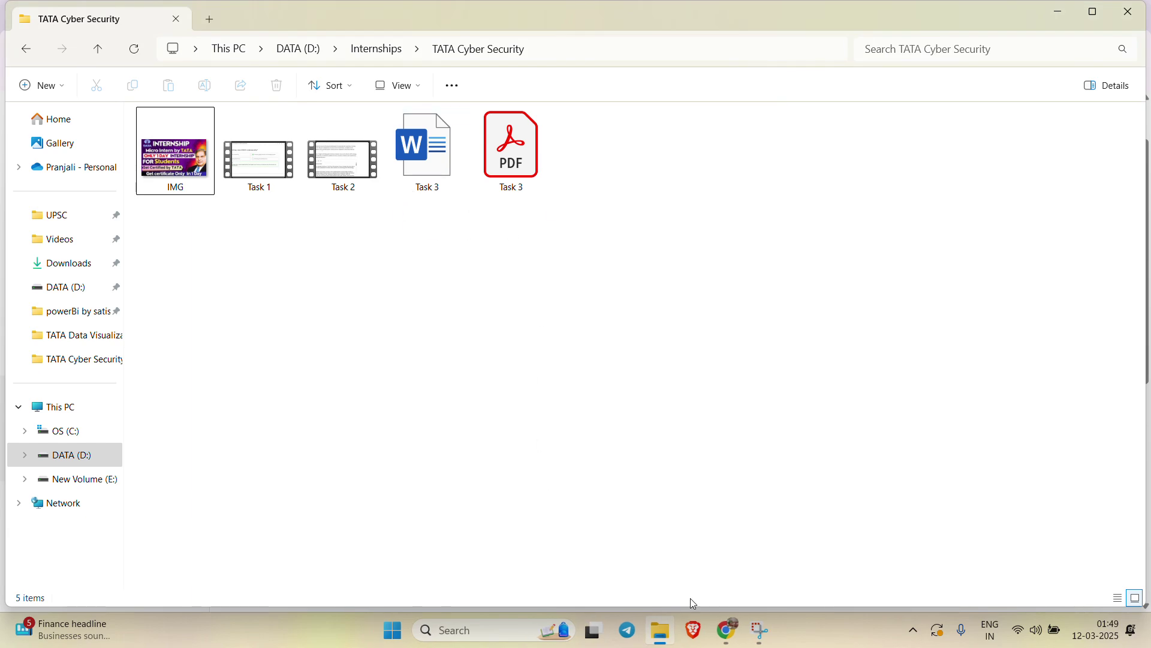
{"action": "left_click", "coordinate": [728, 629]}
{"action": "scroll", "coordinate": [564, 458], "scroll_direction": "down", "scroll_amount": 1}
{"action": "scroll", "coordinate": [564, 458], "scroll_direction": "down", "scroll_amount": 6}
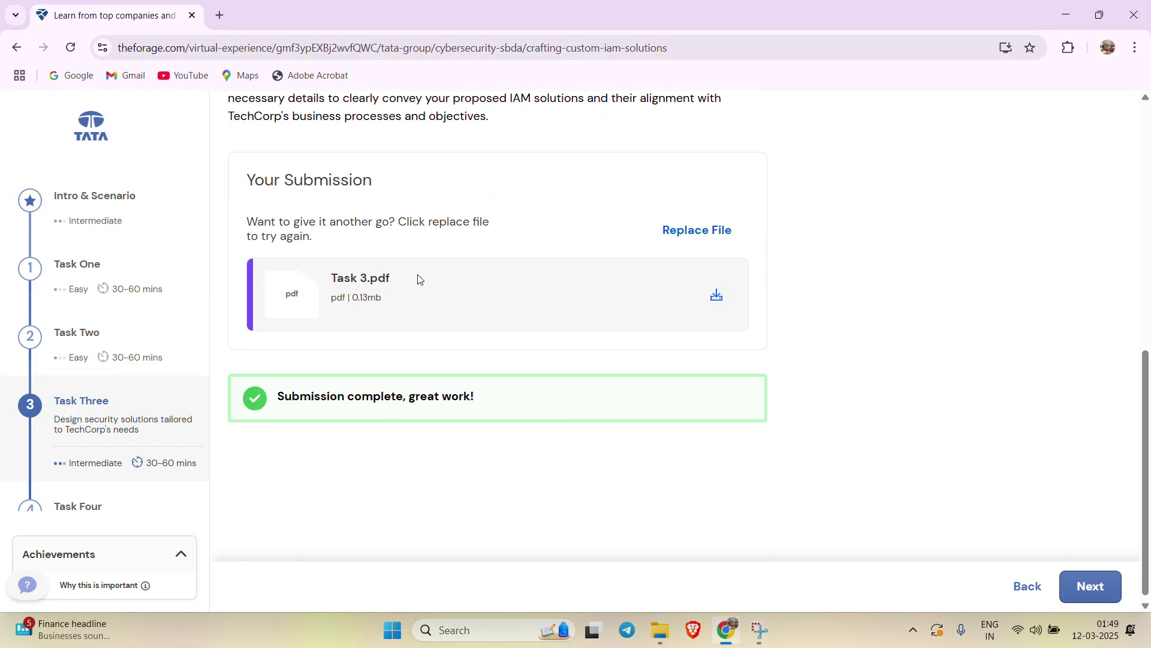
Attach Task 3.pdf from DATA (D:) > Internships > TATA Cyber Security as the replacement file
{"action": "left_click", "coordinate": [705, 232]}
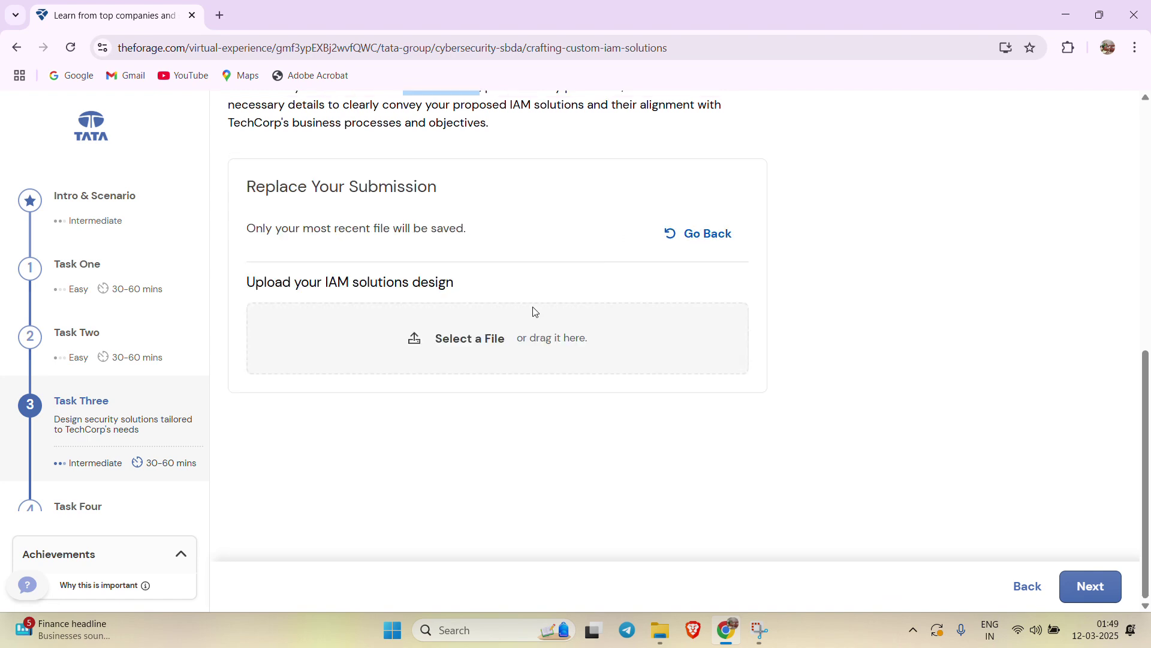
{"action": "left_click", "coordinate": [474, 345]}
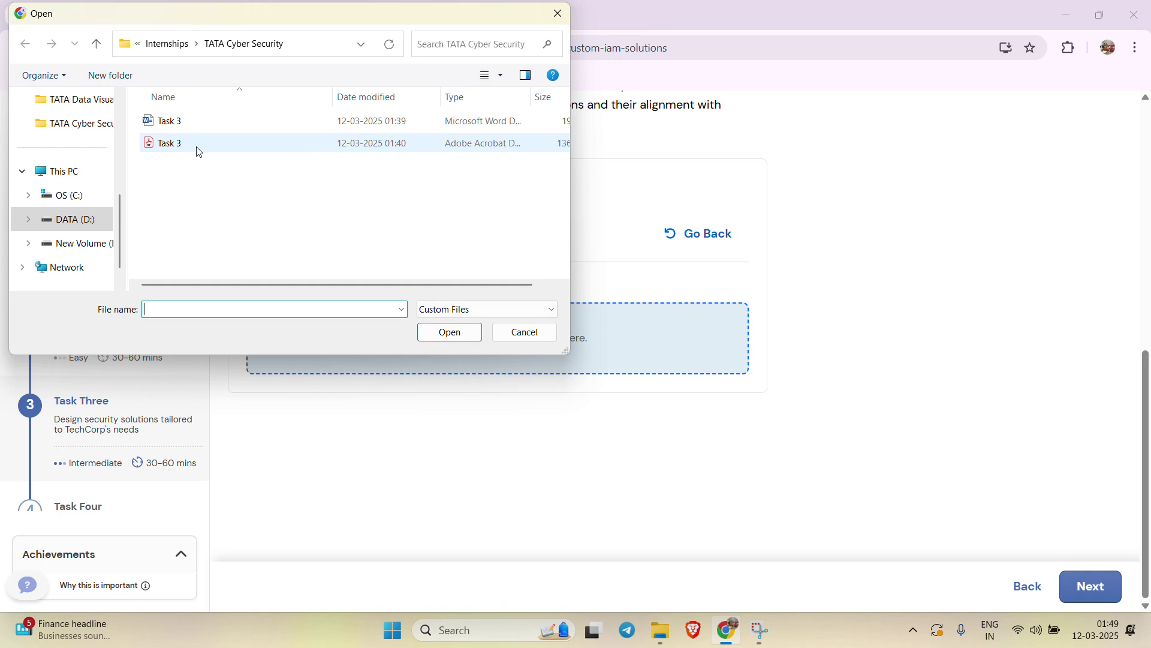
{"action": "left_click", "coordinate": [89, 233]}
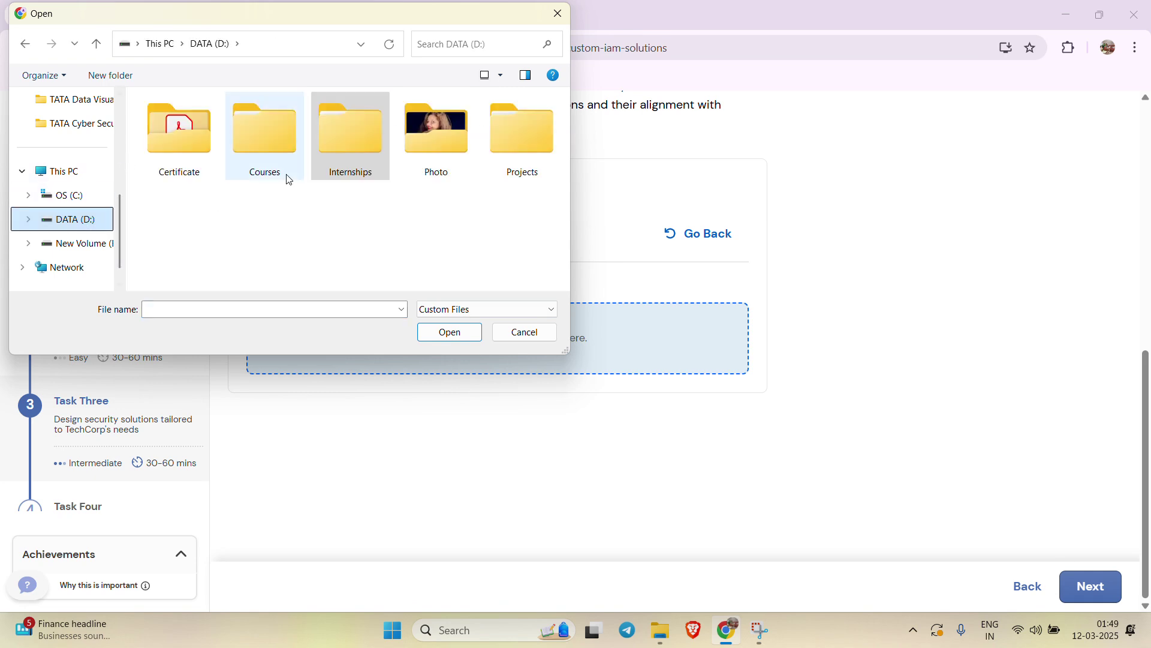
{"action": "double_click", "coordinate": [322, 153]}
{"action": "double_click", "coordinate": [223, 122]}
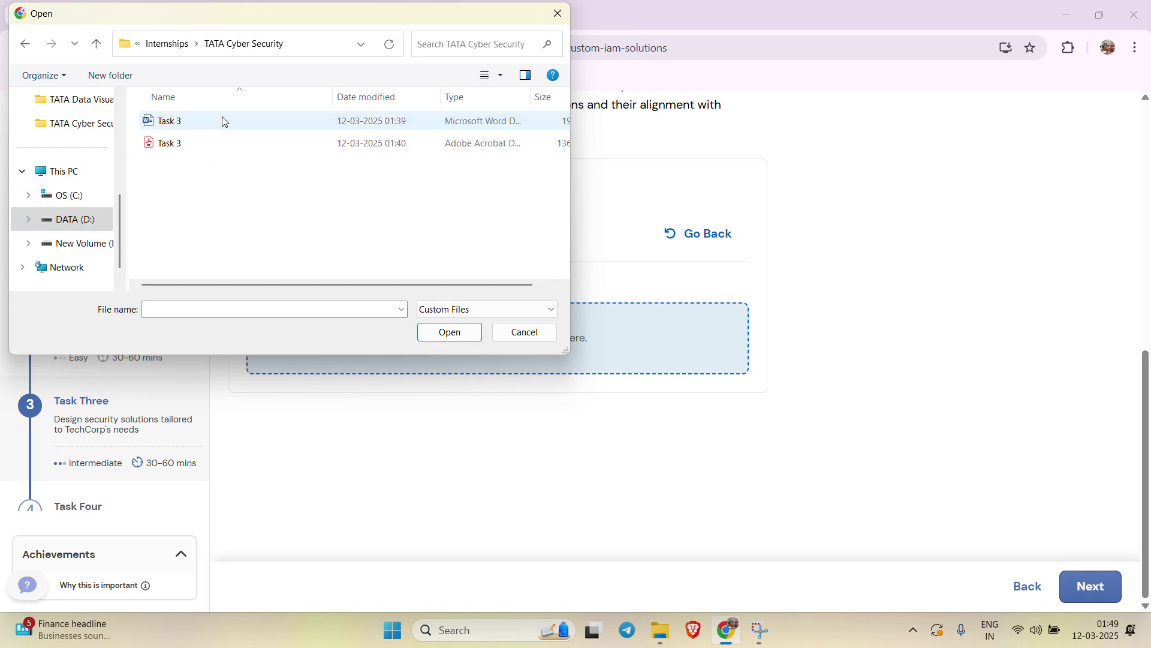
{"action": "left_click", "coordinate": [200, 144]}
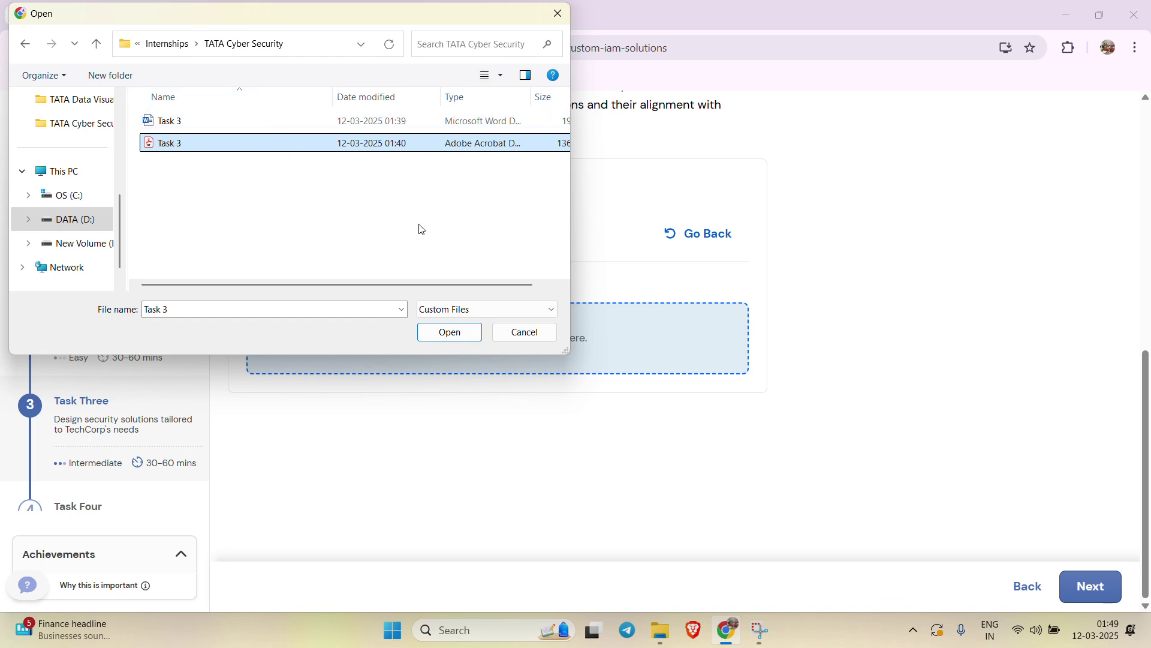
{"action": "left_click", "coordinate": [450, 334]}
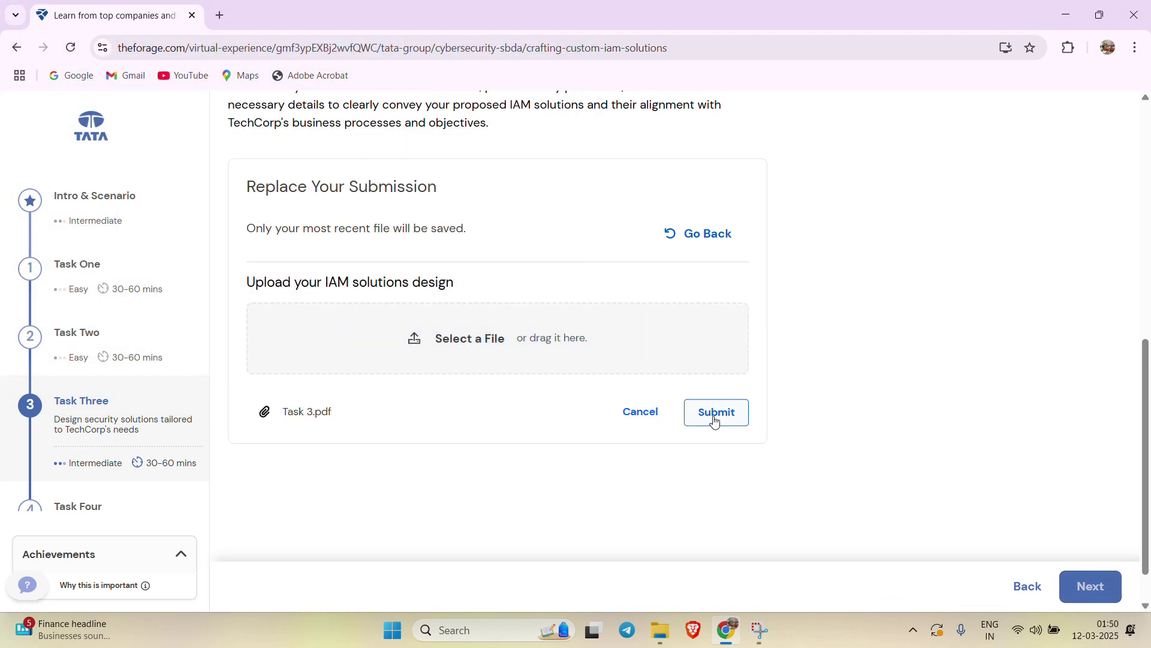
Submit the replacement Task 3.pdf and confirm the 'Submission complete' message at the top
{"action": "left_click", "coordinate": [714, 415]}
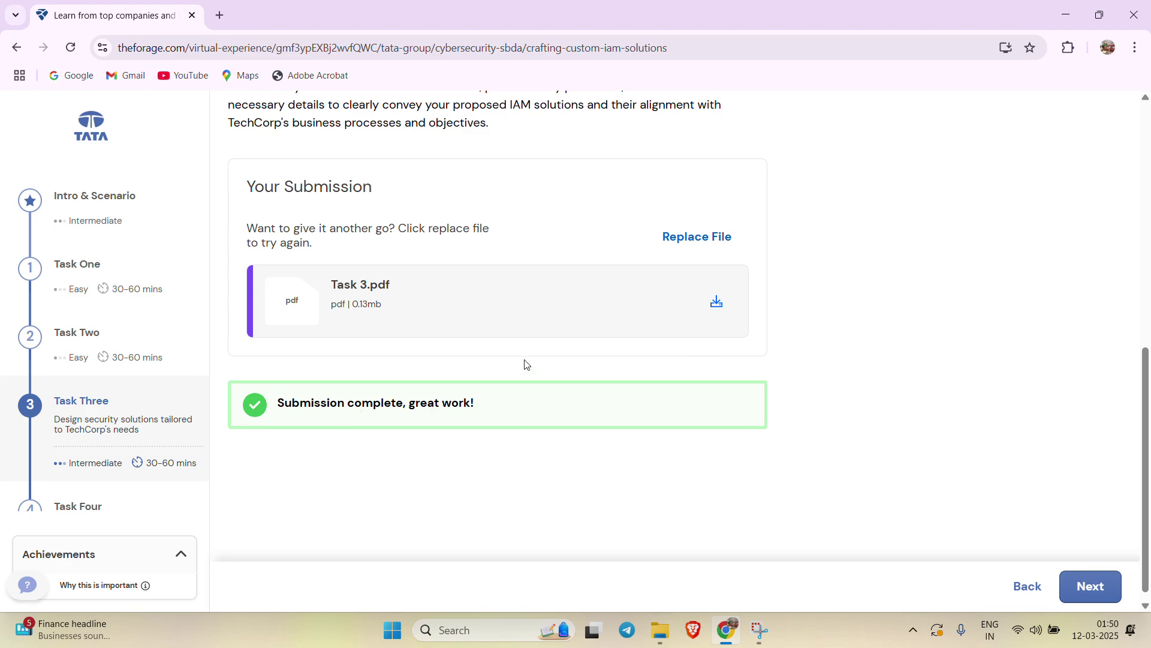
{"action": "scroll", "coordinate": [491, 364], "scroll_direction": "up", "scroll_amount": 10}
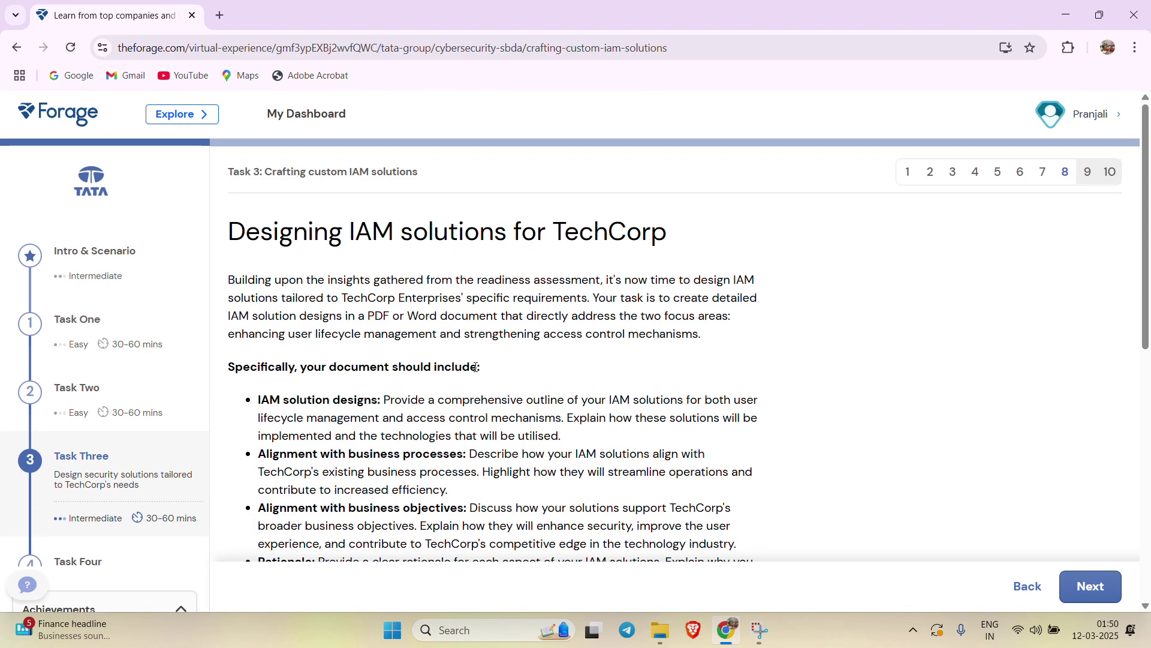